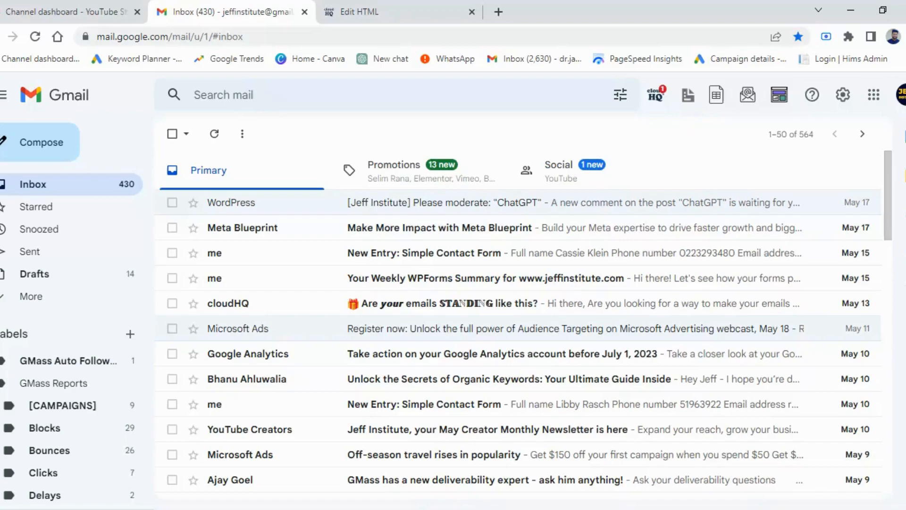
Step: Open the email template browser from the inbox and show the free templates
left_click(687, 96)
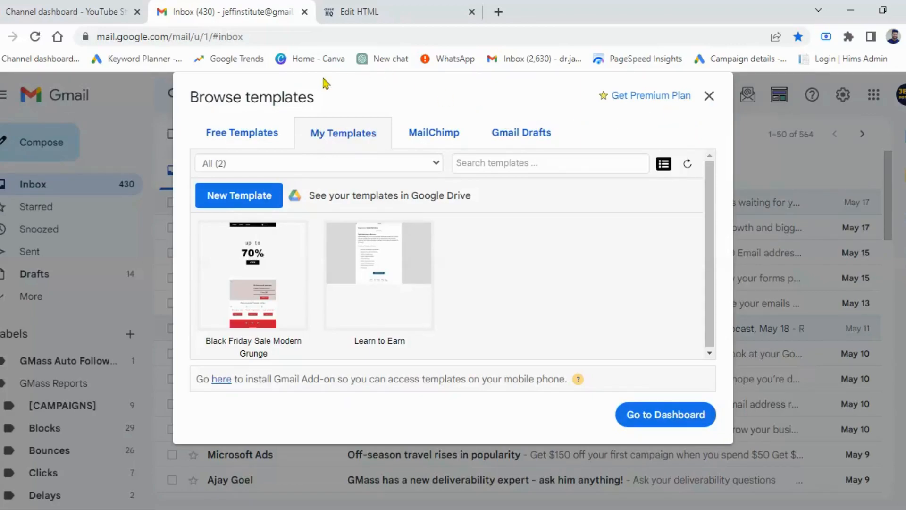
left_click(235, 137)
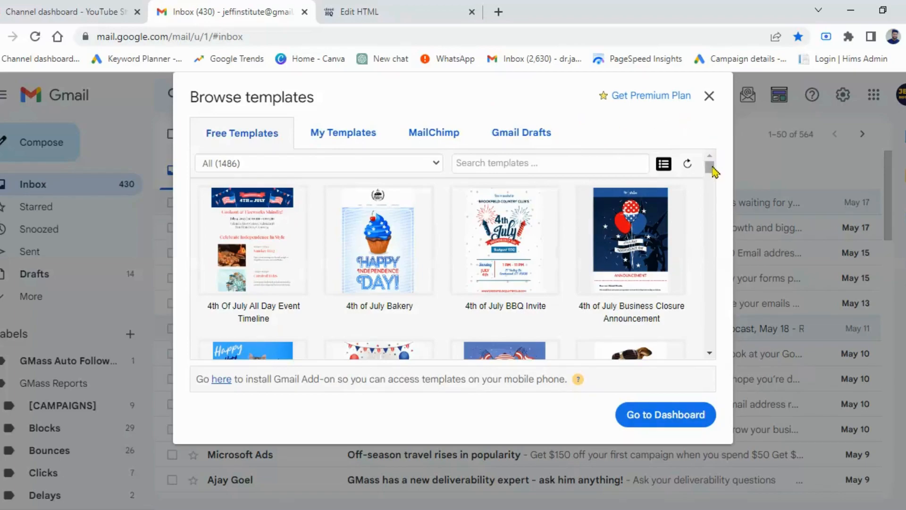
mouse_move(225, 320)
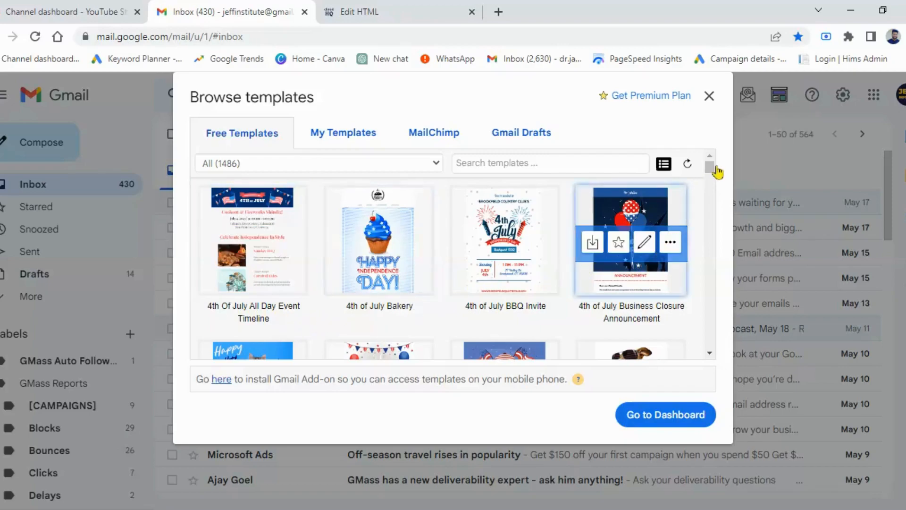
Step: Find the free Mother's Day Blinking Balloons Sale template and open it for editing
left_click_drag(709, 173, 710, 188)
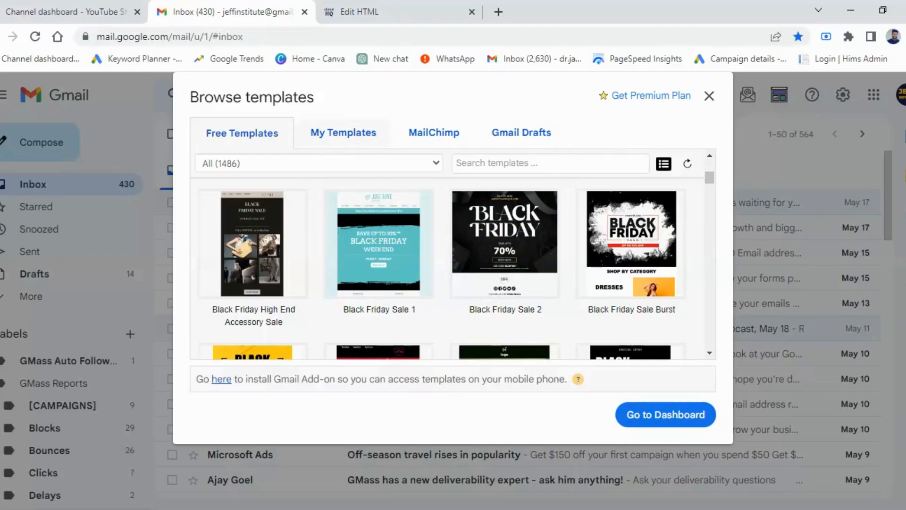
mouse_move(518, 325)
scroll(712, 186, "down", 3)
left_click_drag(711, 186, 712, 197)
left_click_drag(711, 193, 712, 212)
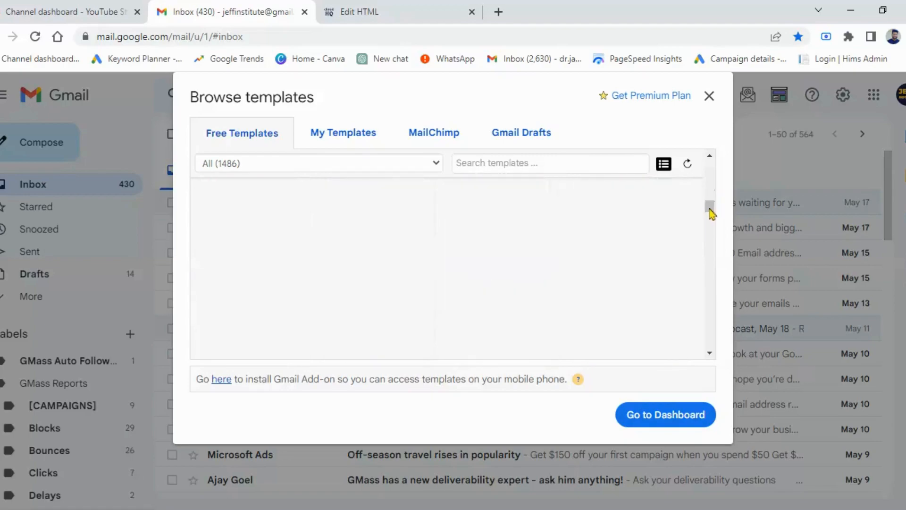
left_click_drag(711, 213, 711, 219)
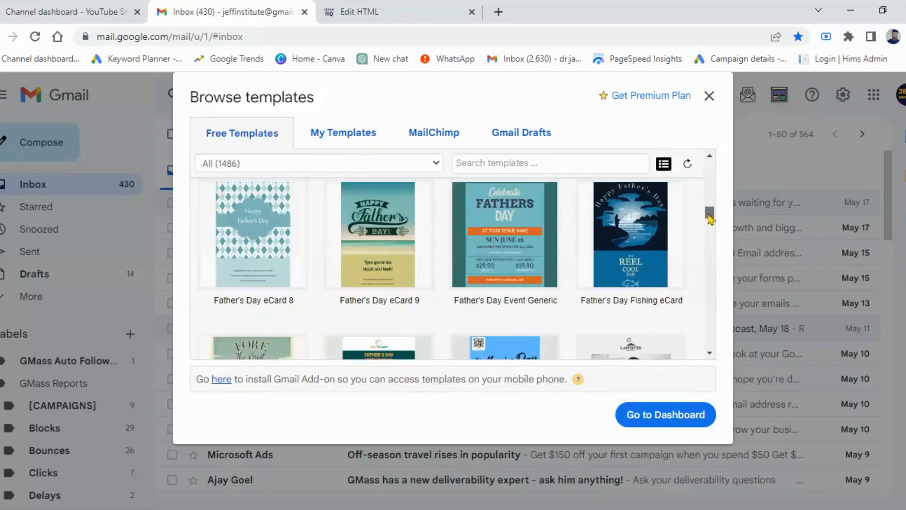
mouse_move(347, 314)
left_click_drag(713, 221, 709, 261)
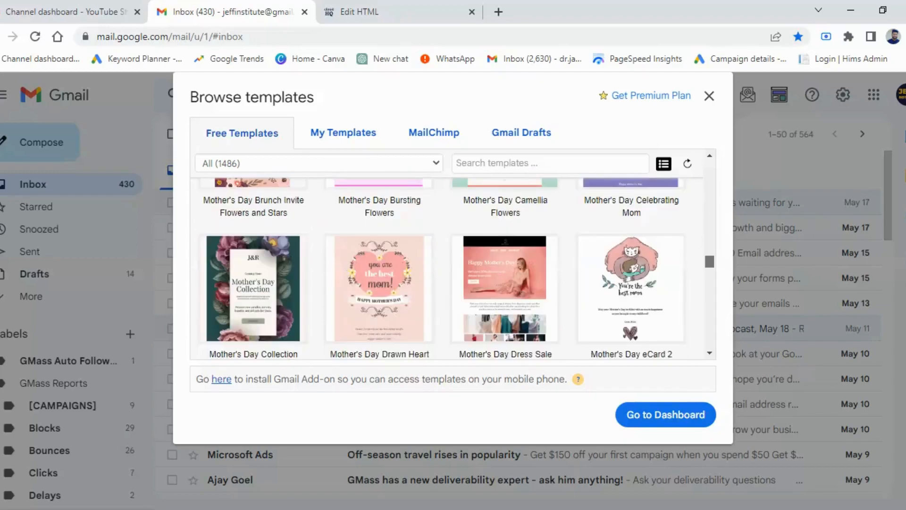
left_click(710, 156)
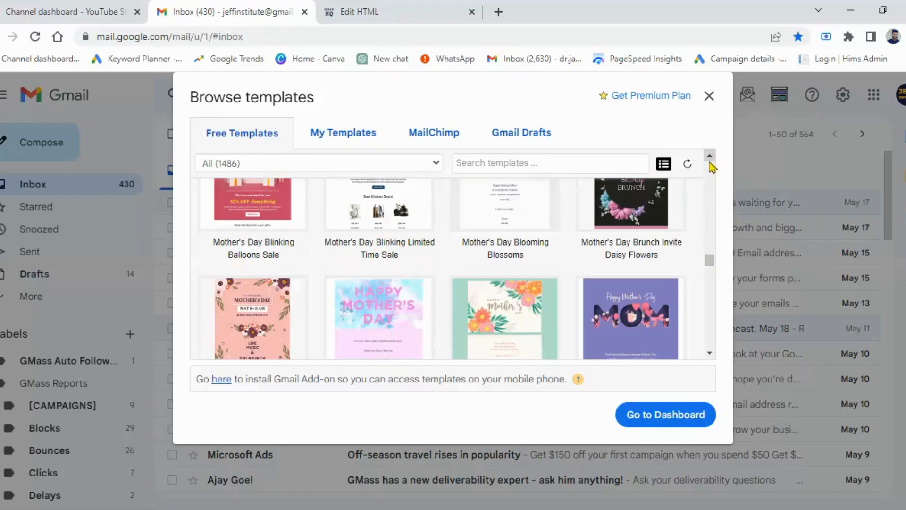
left_click(709, 155)
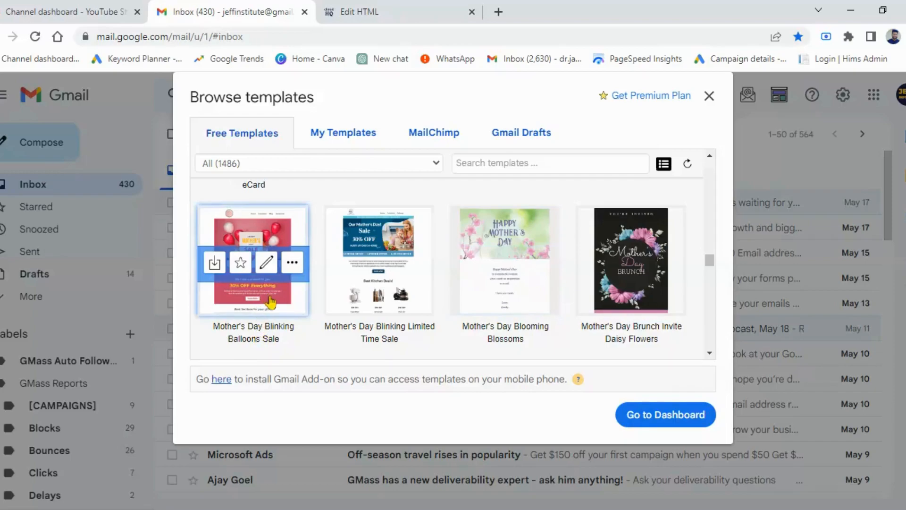
left_click(266, 263)
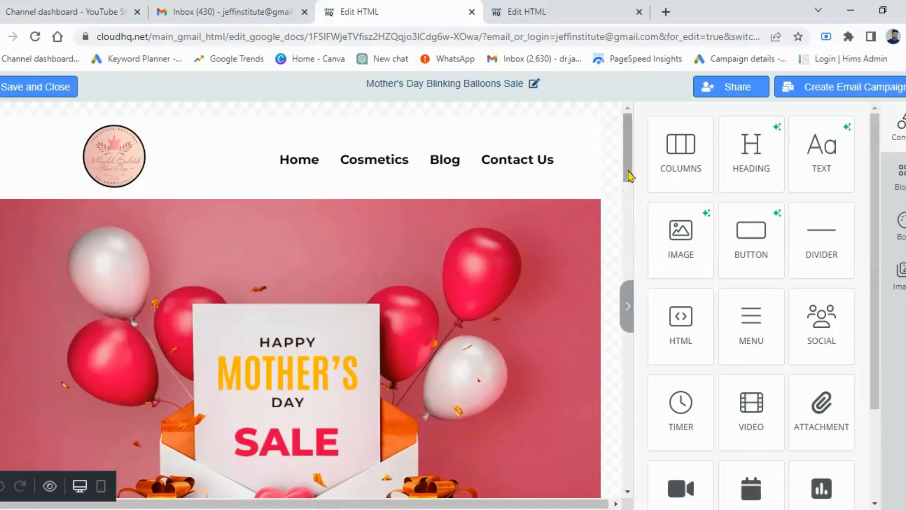
Step: Review the whole Mother's Day template from the header down to the social links footer and return to the header
left_click_drag(627, 172, 628, 199)
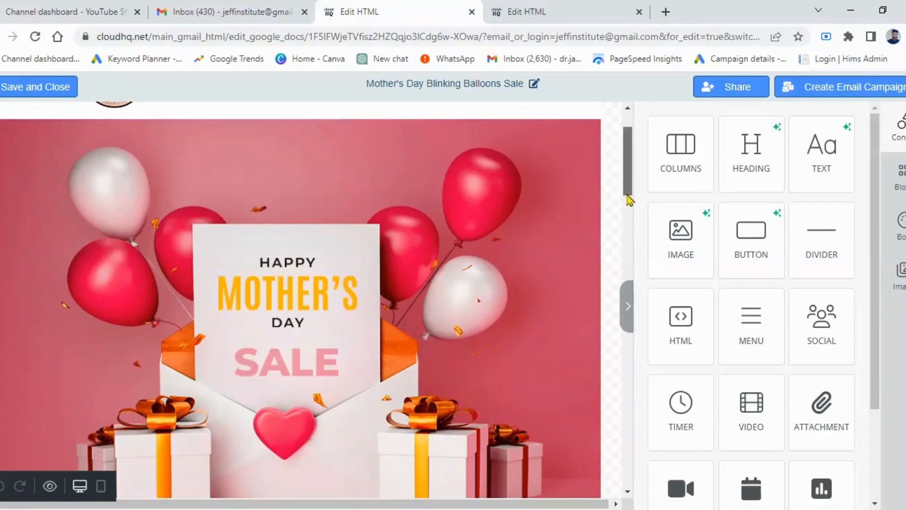
left_click_drag(630, 201, 635, 241)
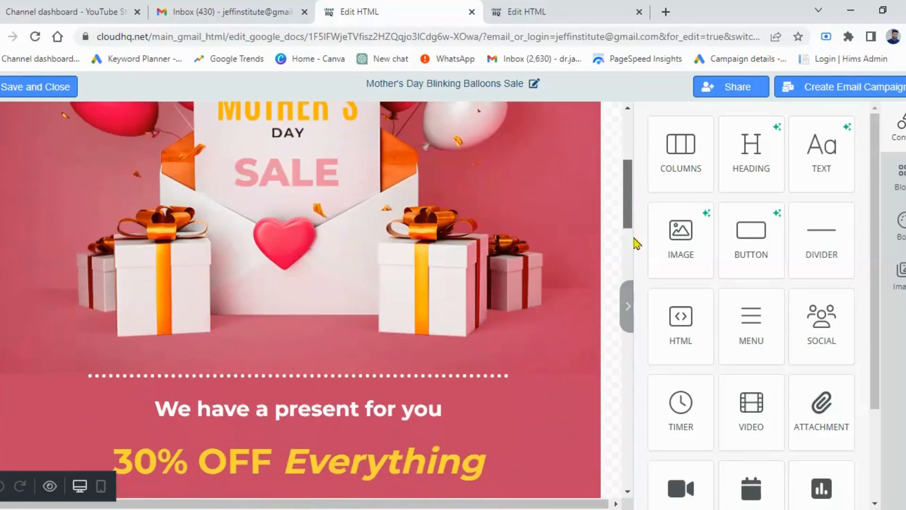
scroll(636, 245, "down", 3)
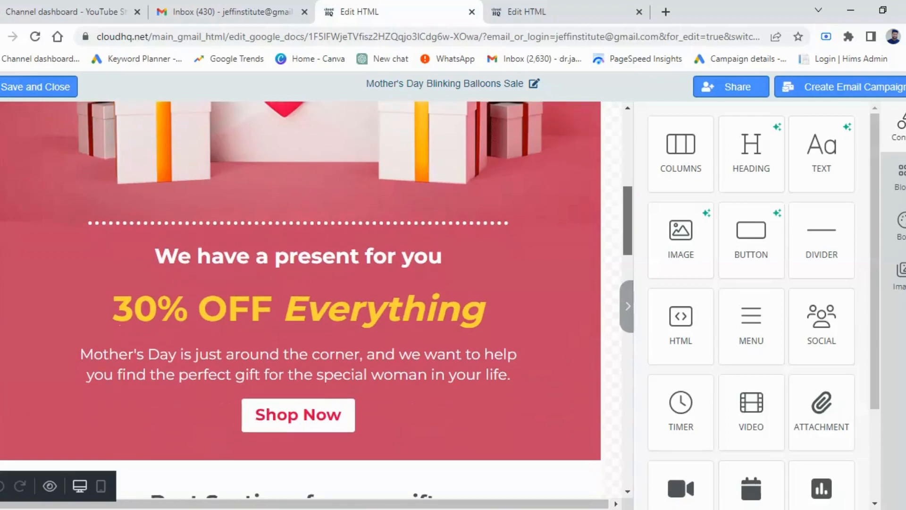
scroll(635, 273, "down", 1)
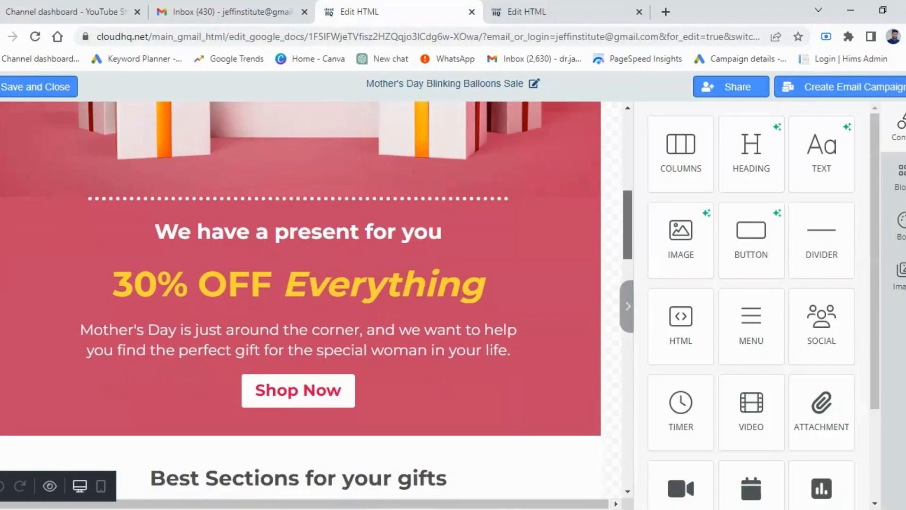
scroll(635, 278, "down", 3)
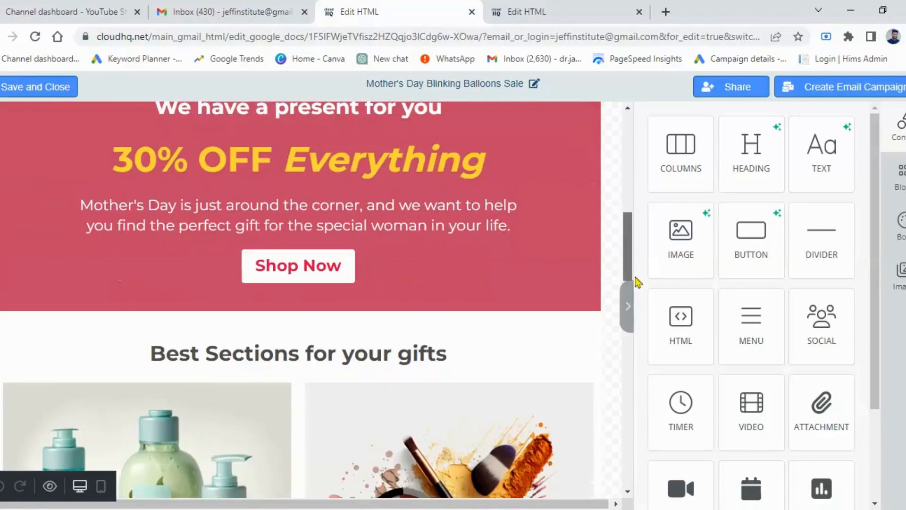
scroll(636, 309, "down", 1)
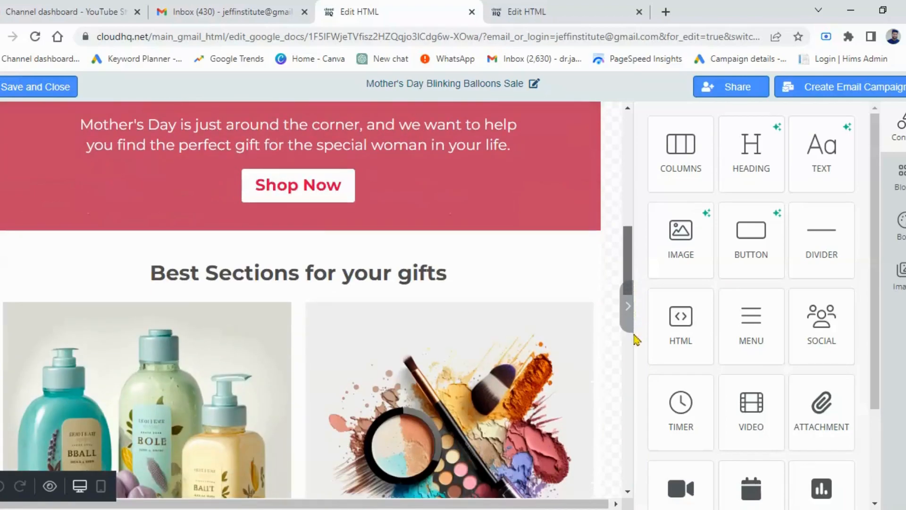
scroll(636, 339, "down", 5)
scroll(635, 341, "down", 1)
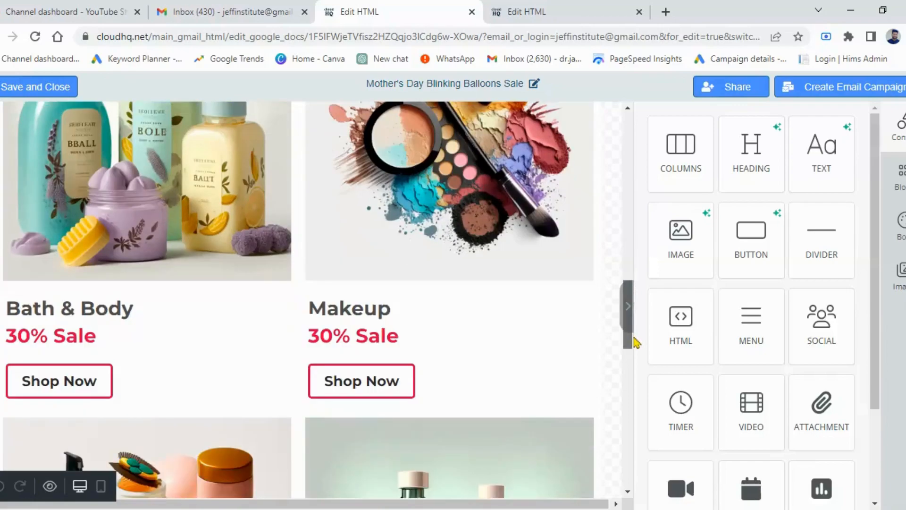
scroll(633, 356, "down", 3)
scroll(632, 365, "down", 2)
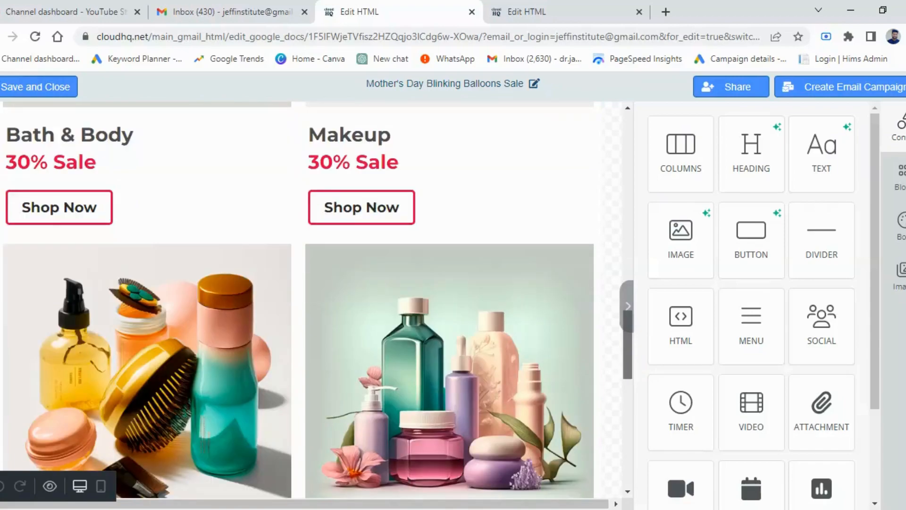
scroll(630, 393, "down", 2)
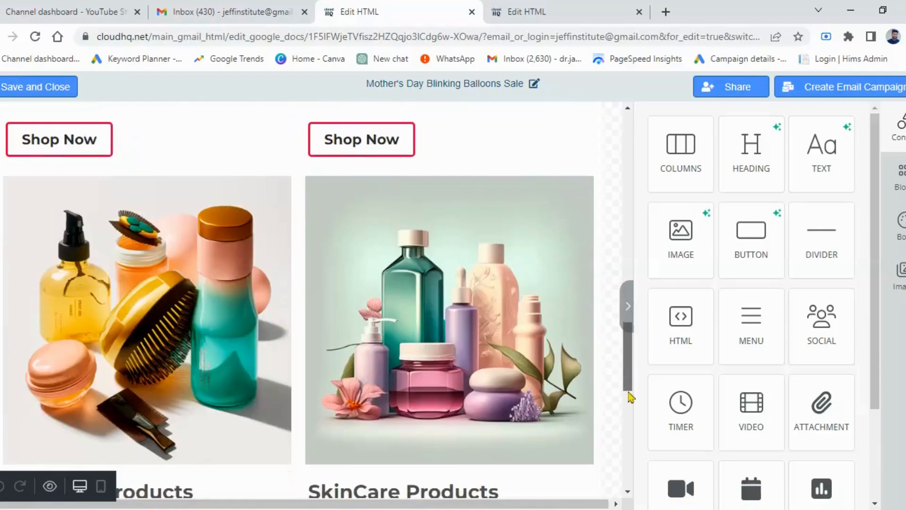
scroll(629, 394, "down", 2)
left_click_drag(629, 396, 627, 480)
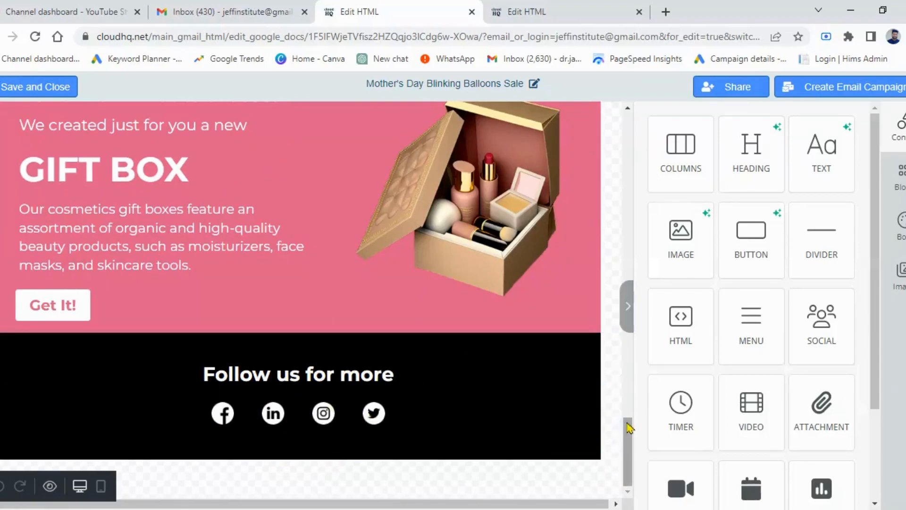
scroll(627, 392, "up", 1)
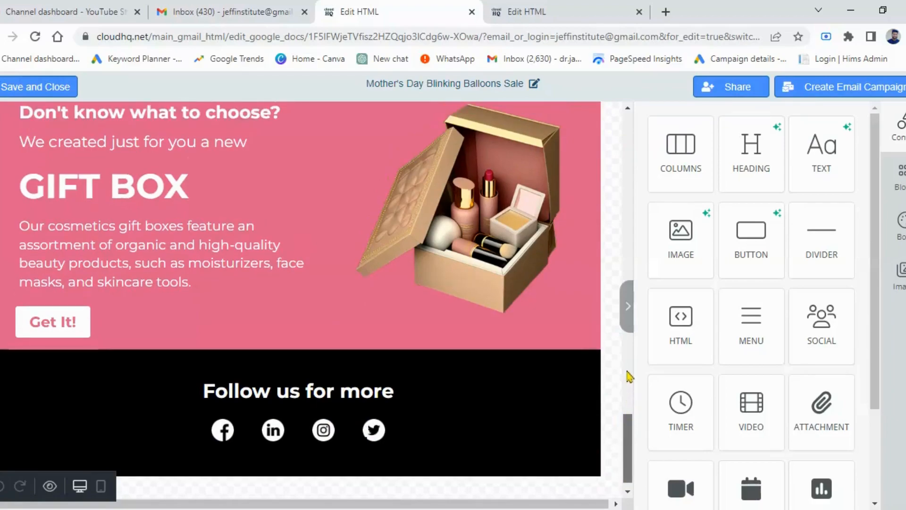
scroll(630, 297, "up", 3)
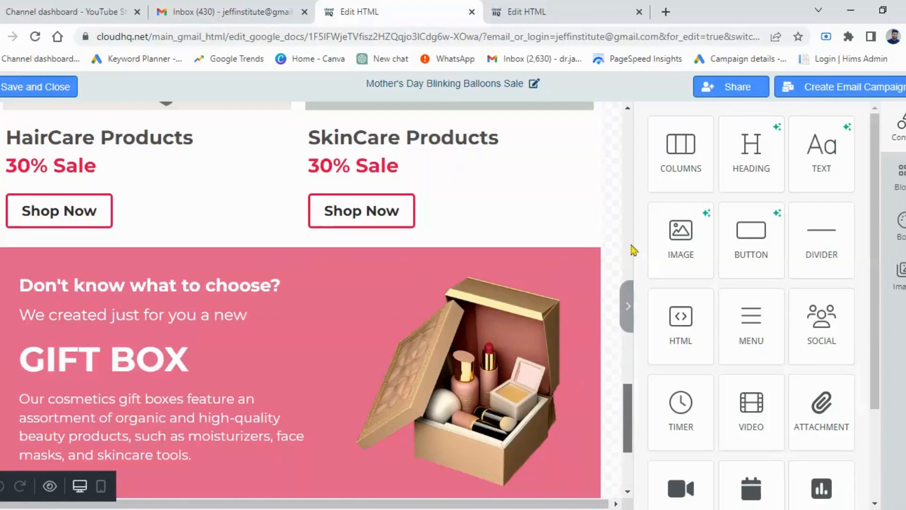
scroll(628, 165, "up", 15)
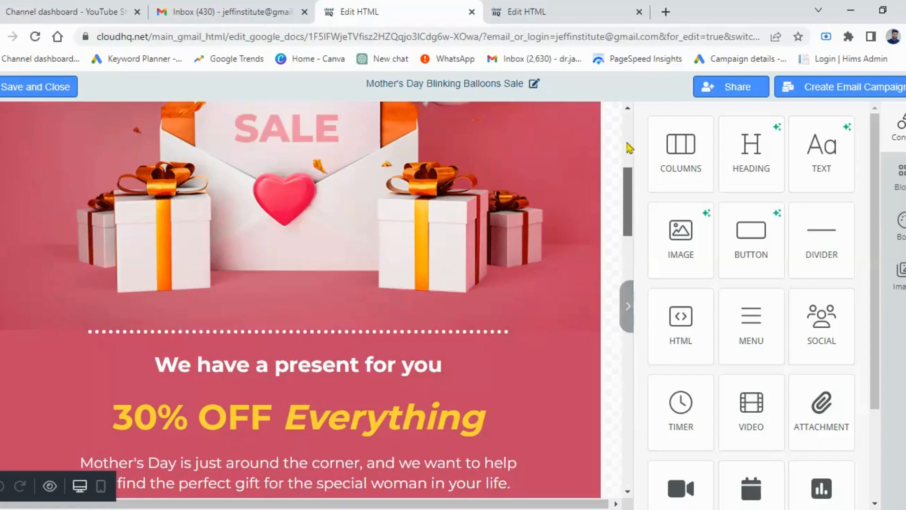
scroll(627, 135, "up", 1)
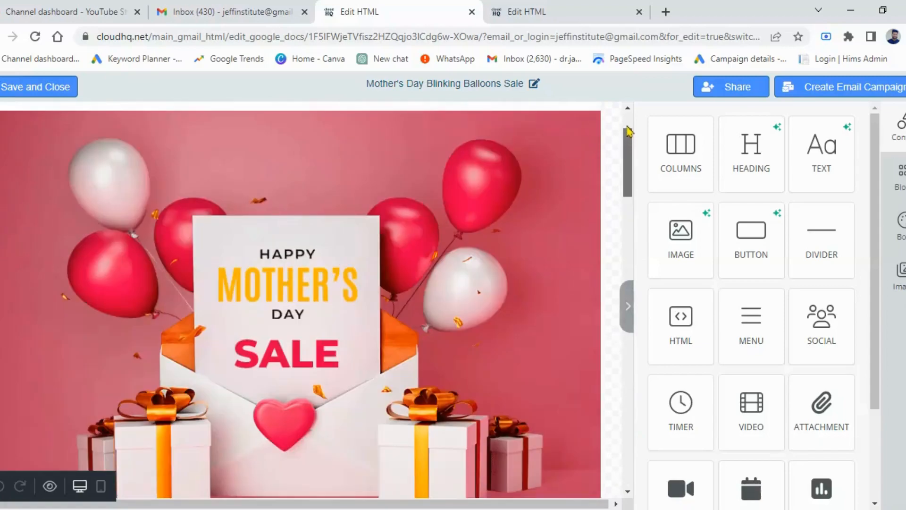
scroll(628, 126, "up", 2)
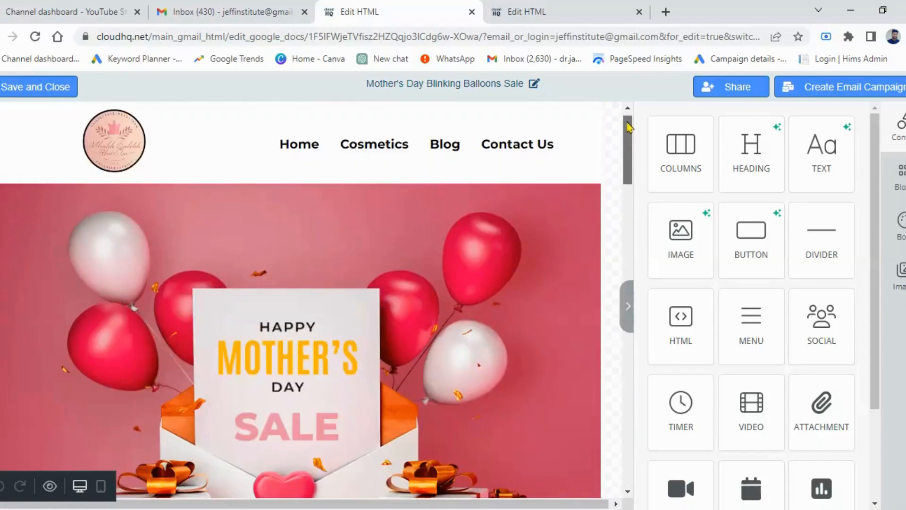
Step: Select the header logo and examine its image settings, including the option to upload a replacement image
left_click(113, 148)
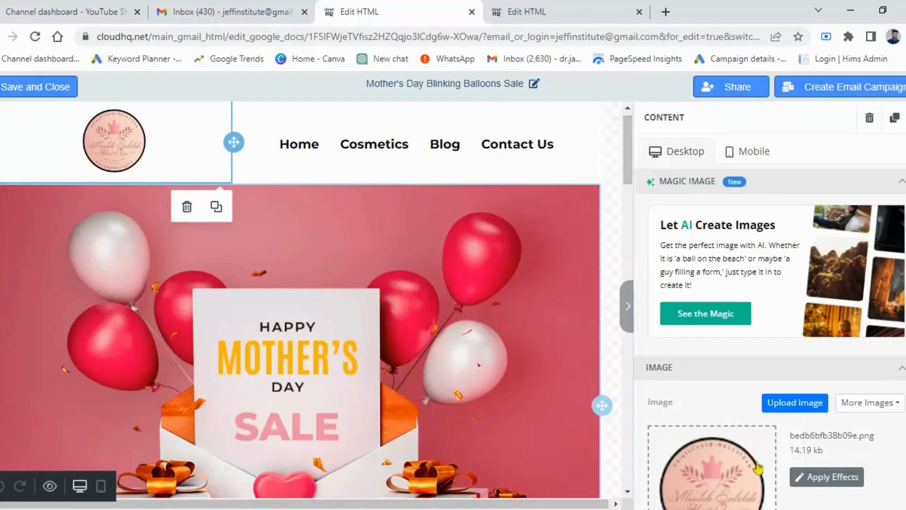
mouse_move(746, 443)
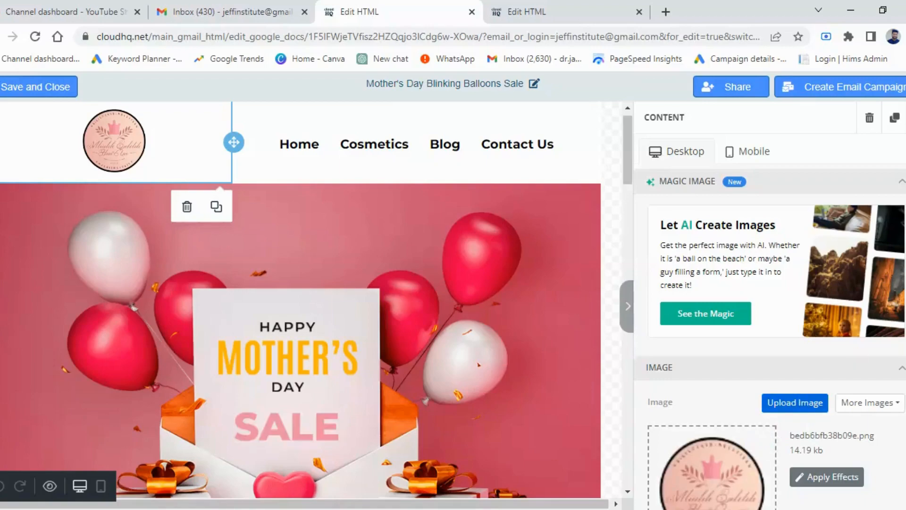
scroll(770, 325, "down", 2)
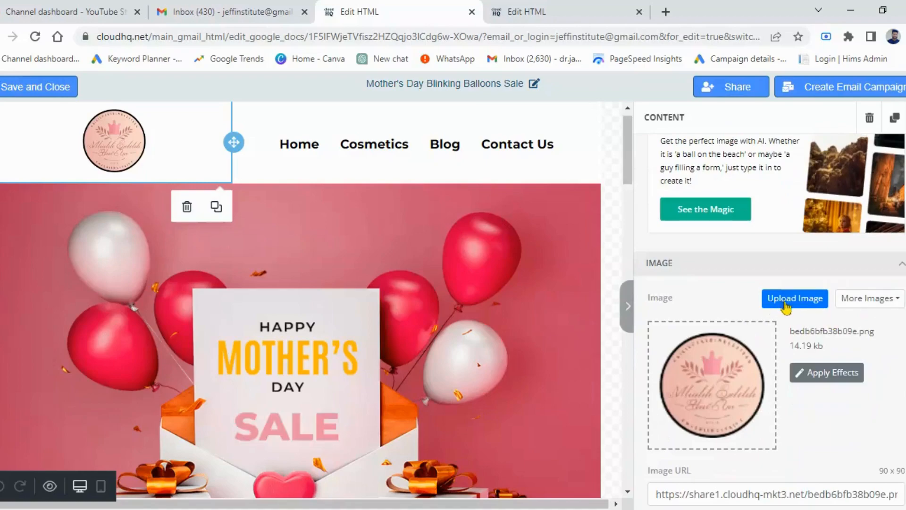
left_click(785, 304)
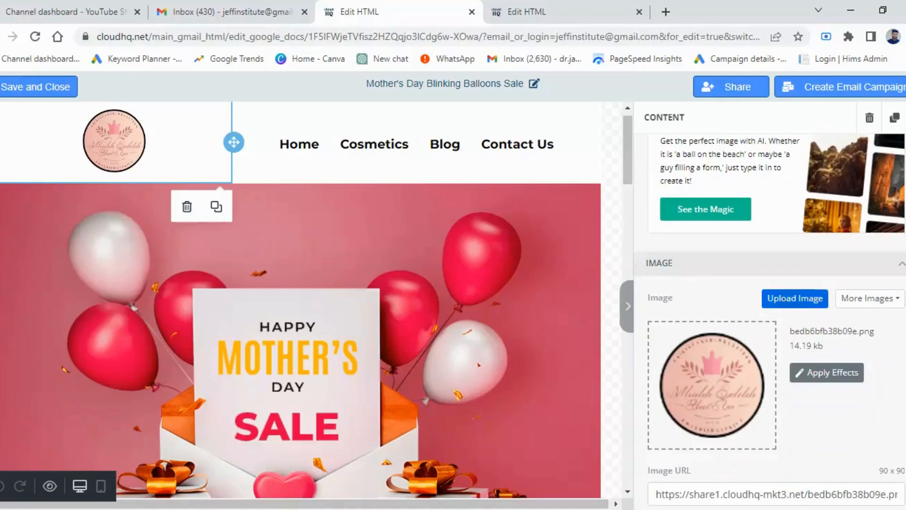
Step: Select the header navigation menu and examine the text, URL and target settings of its items from Home to Contact Us
left_click(305, 152)
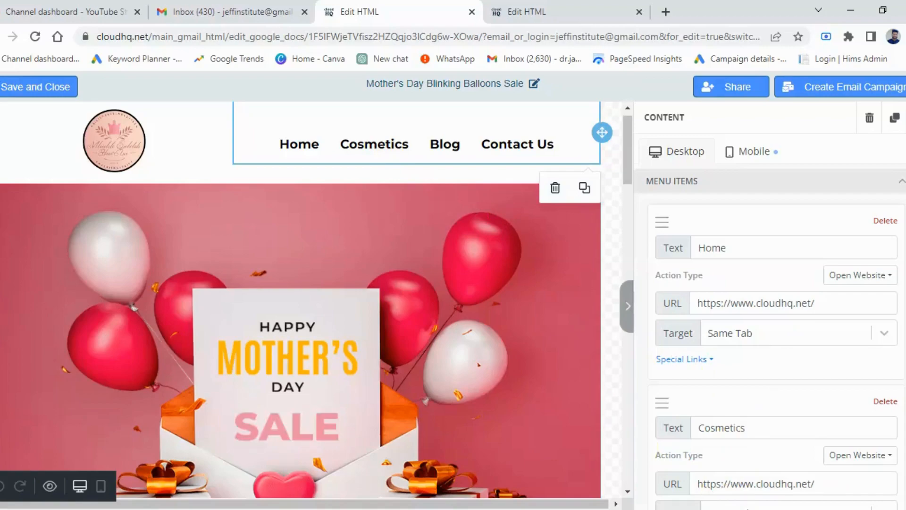
scroll(776, 311, "down", 2)
scroll(776, 311, "down", 3)
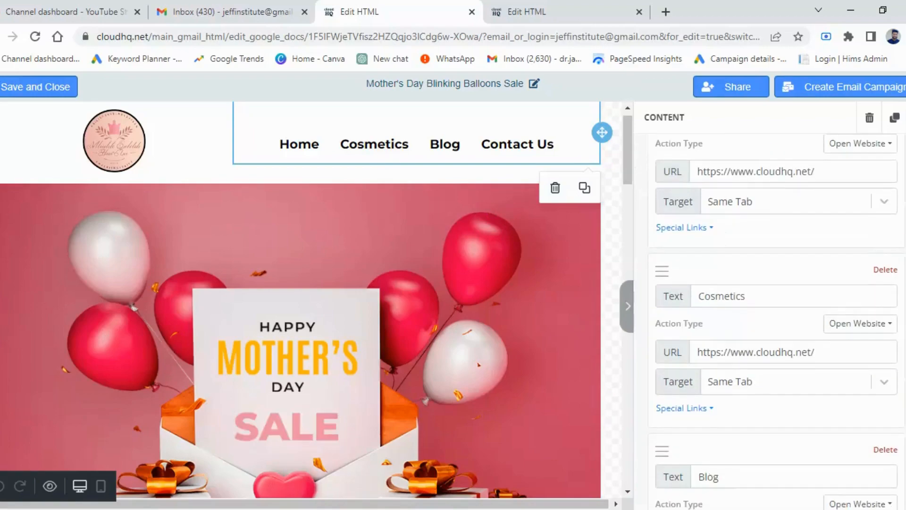
scroll(776, 312, "down", 2)
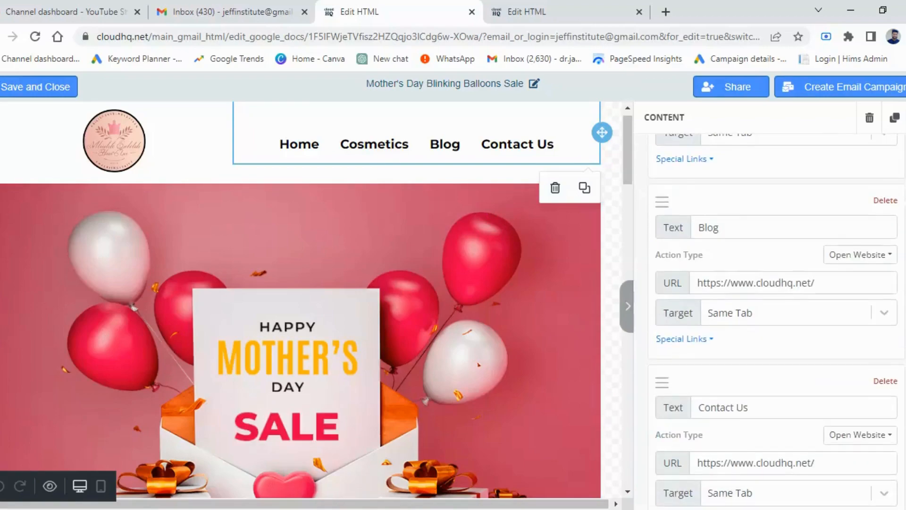
scroll(776, 330, "down", 1)
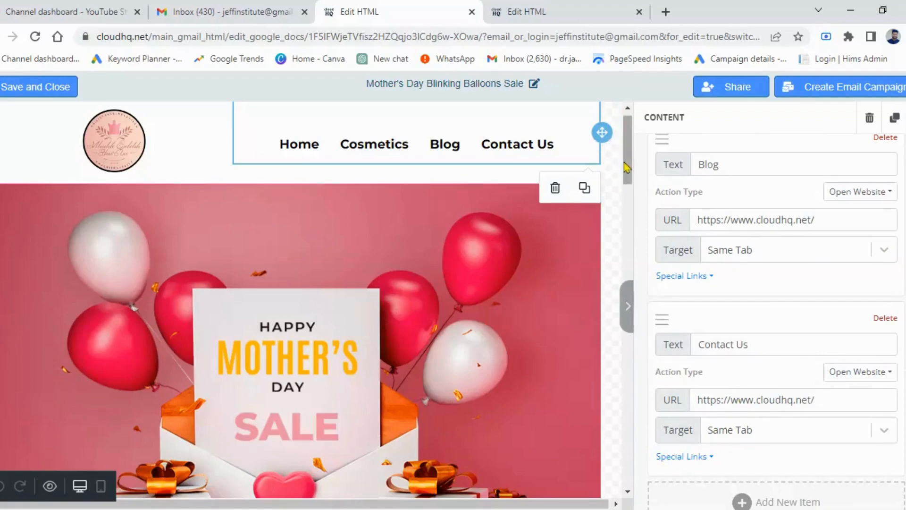
Step: Select the 30% OFF Everything heading below the hero image and examine its text, link and padding settings
left_click_drag(627, 175, 629, 193)
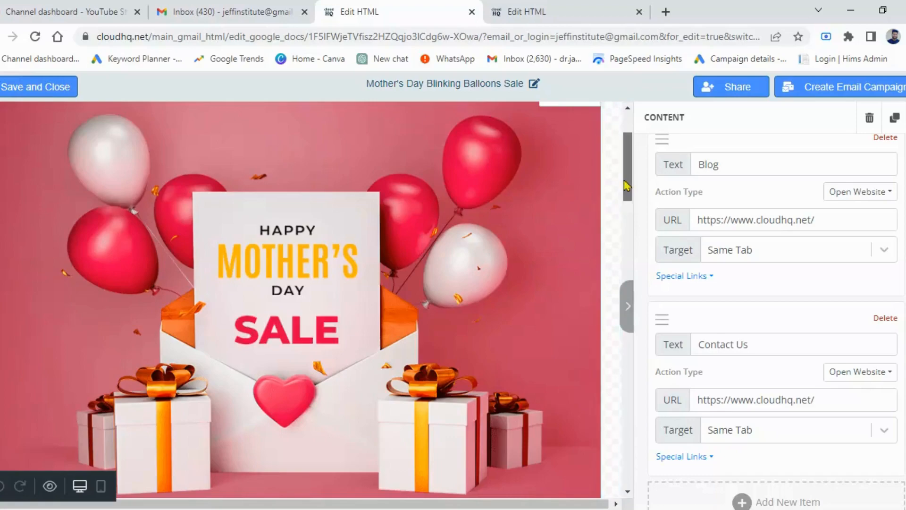
scroll(627, 188, "down", 1)
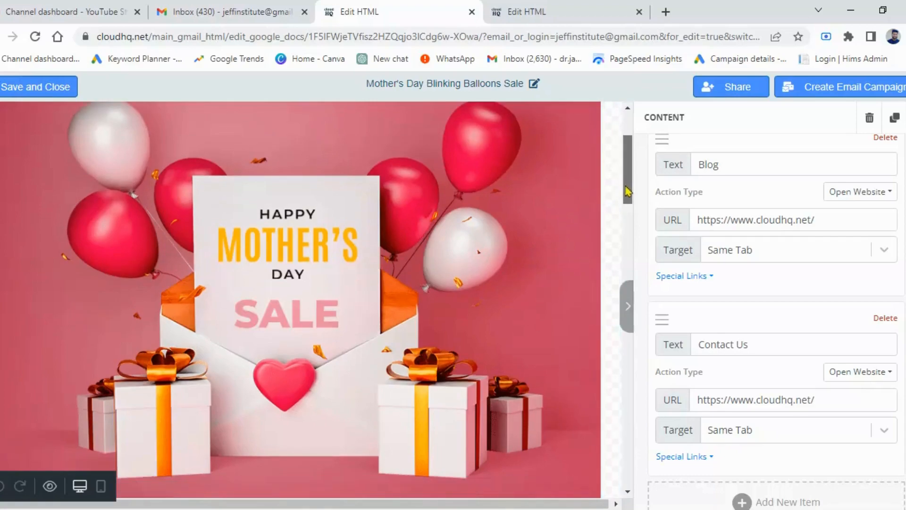
left_click_drag(627, 198, 631, 253)
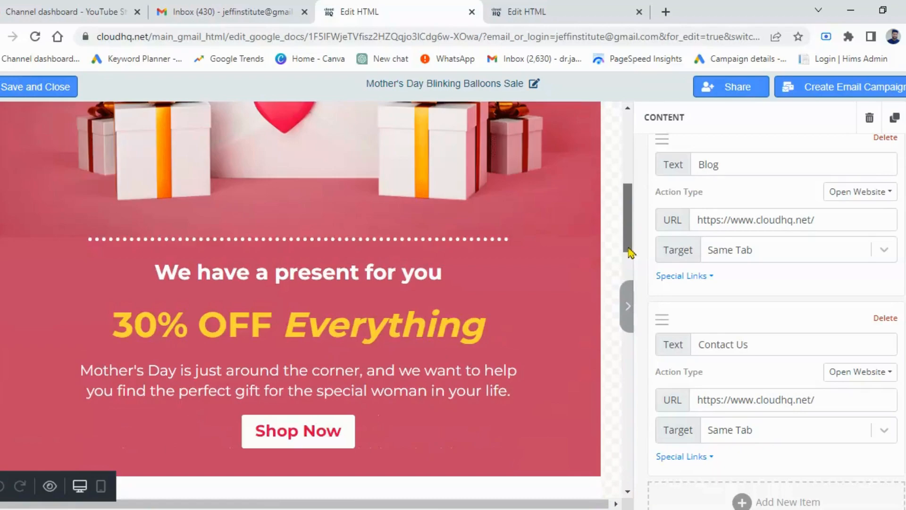
scroll(308, 331, "down", 2)
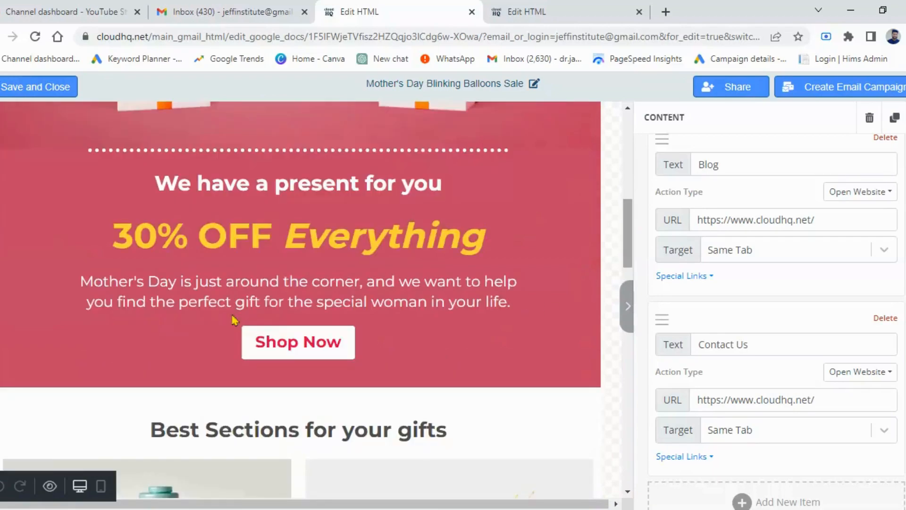
left_click(183, 231)
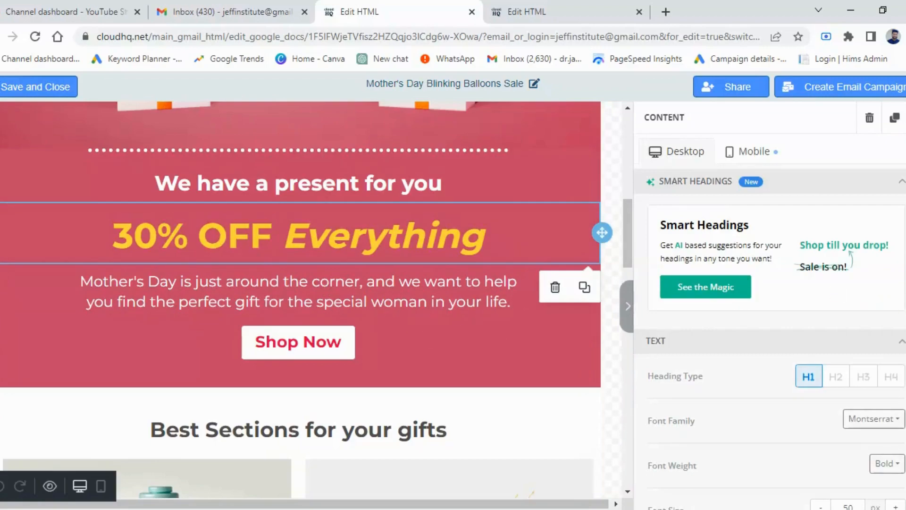
scroll(770, 321, "down", 4)
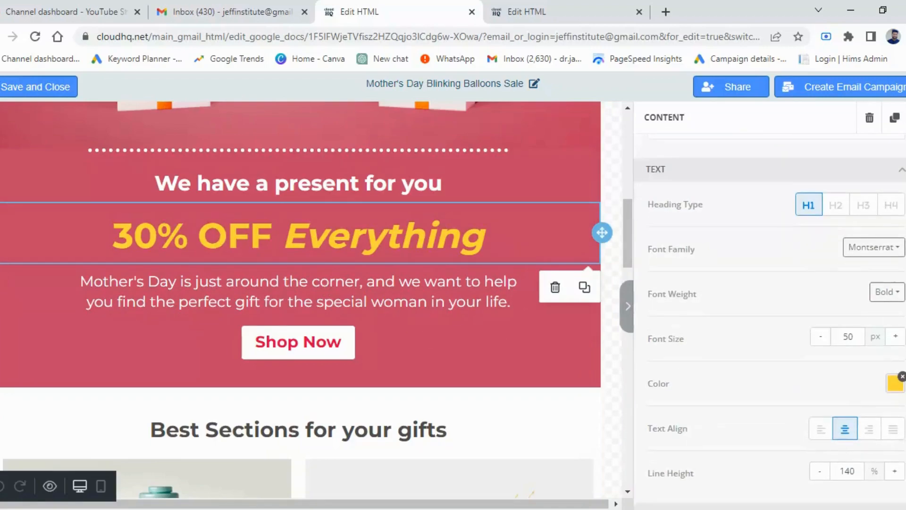
scroll(770, 321, "down", 5)
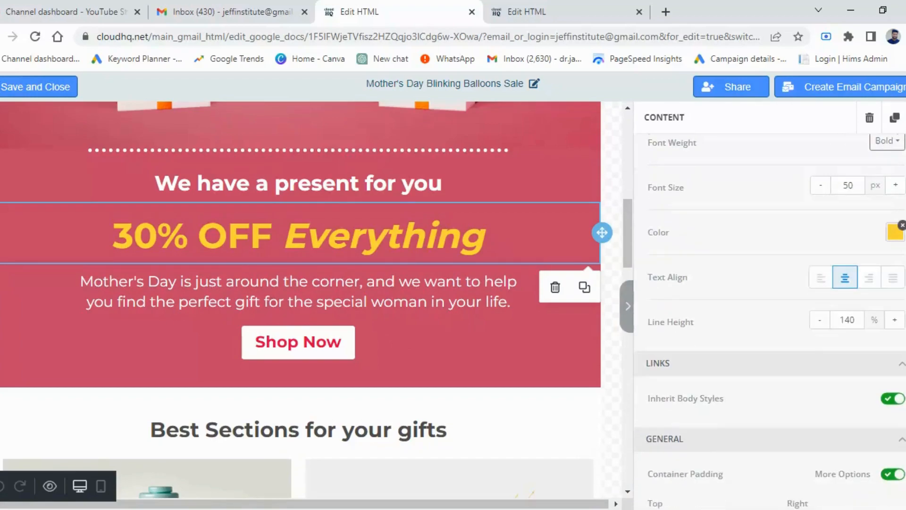
scroll(770, 321, "down", 1)
scroll(770, 321, "up", 3)
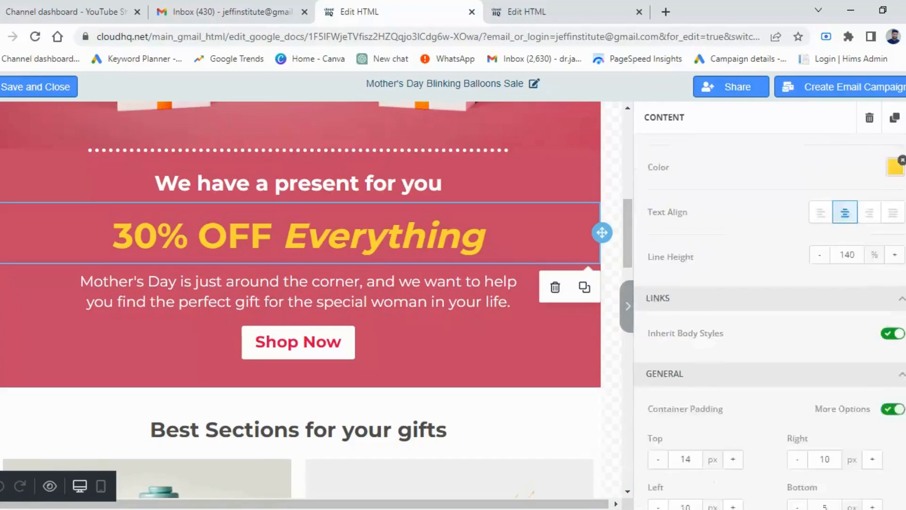
Step: Change the discount in the yellow offer heading to 50%, so it reads 50% OFF Everything
triple_click(175, 234)
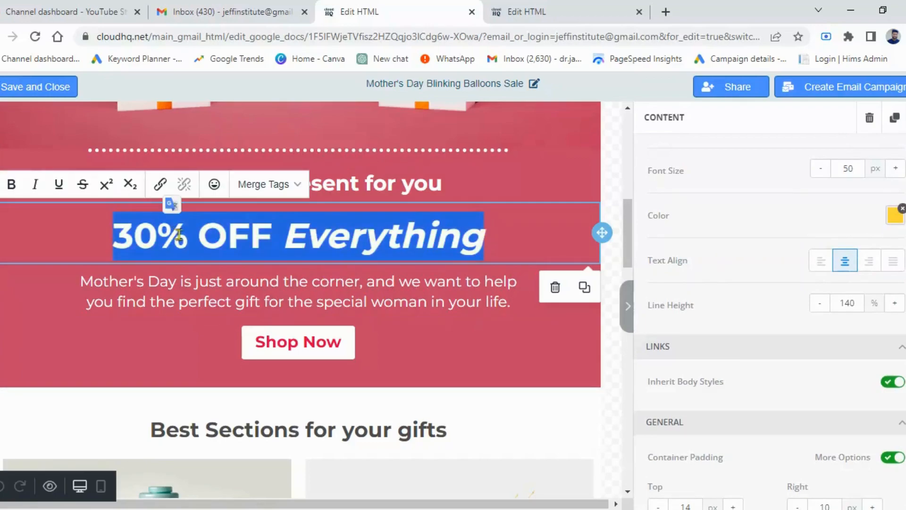
left_click(186, 239)
left_click(157, 239)
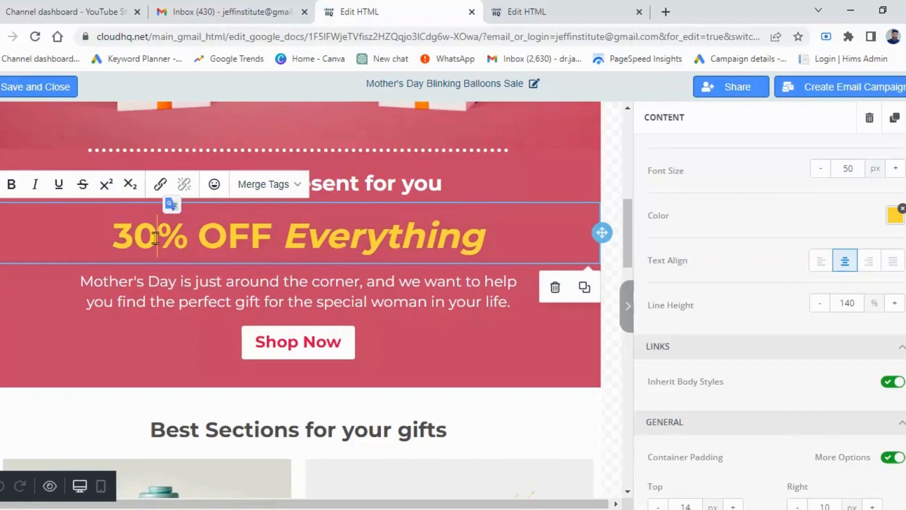
key("BackSpace")
key("BackSpace")
type("5")
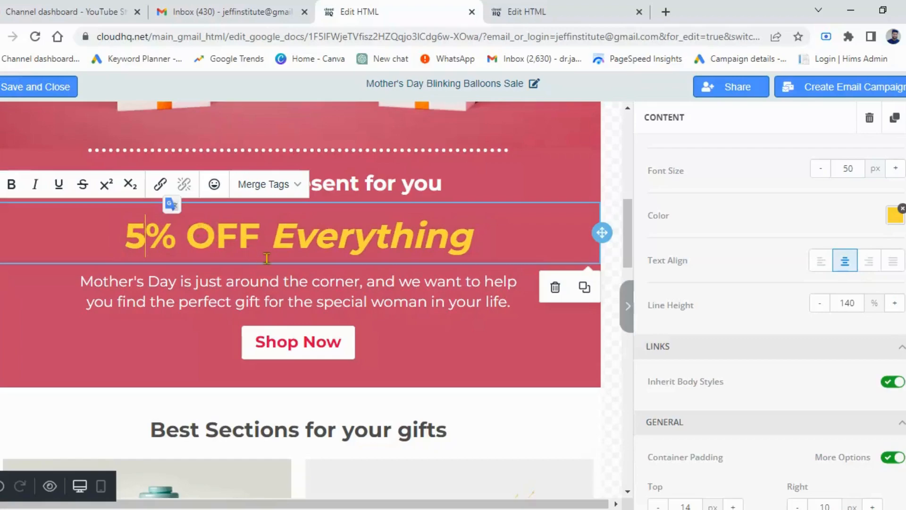
type("0")
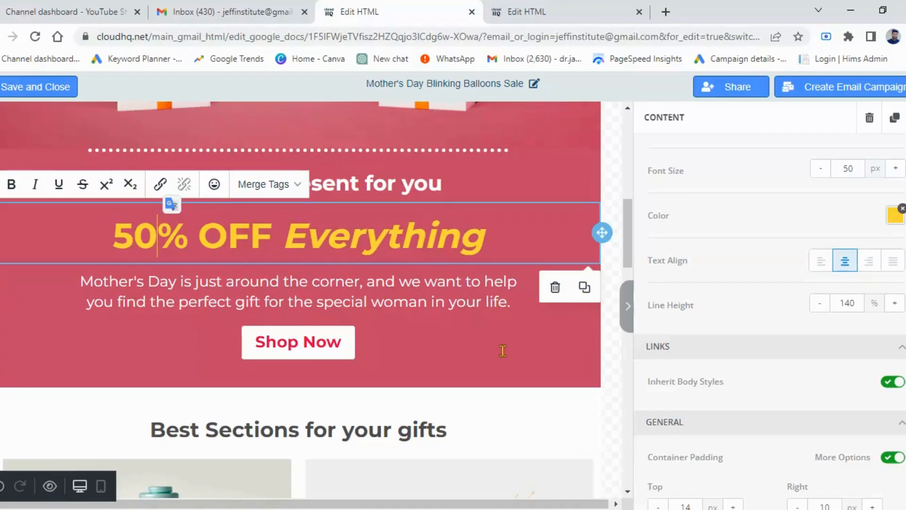
Step: Select the Shop Now button under the offer text and examine its link action, colors, font and spacing settings
left_click(298, 343)
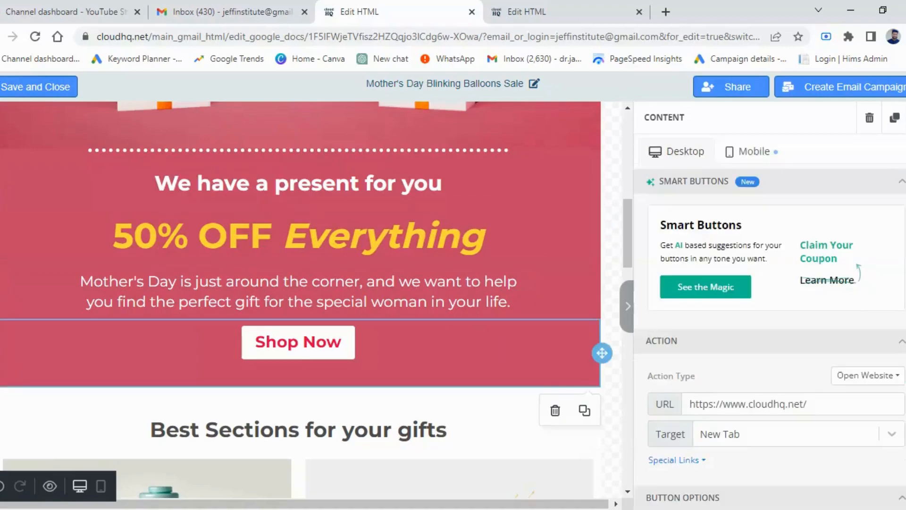
left_click(300, 343)
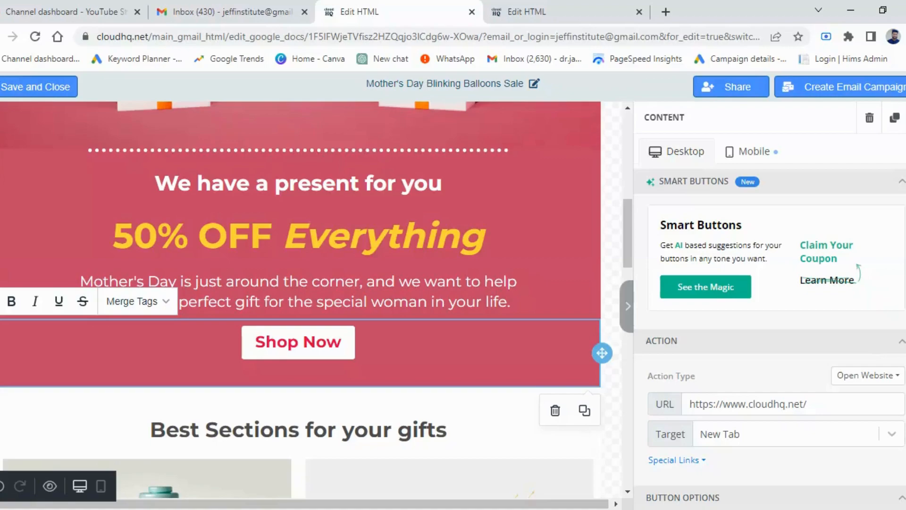
scroll(774, 321, "down", 3)
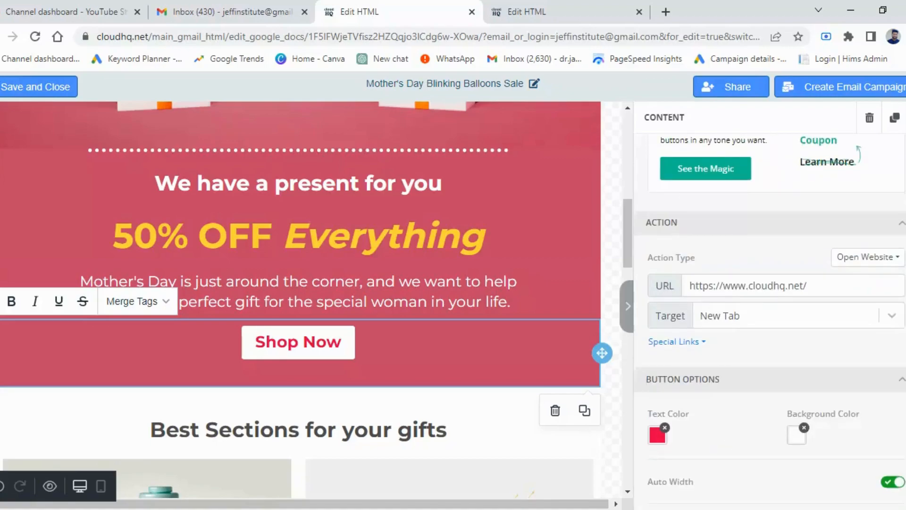
scroll(770, 315, "down", 4)
scroll(770, 315, "down", 2)
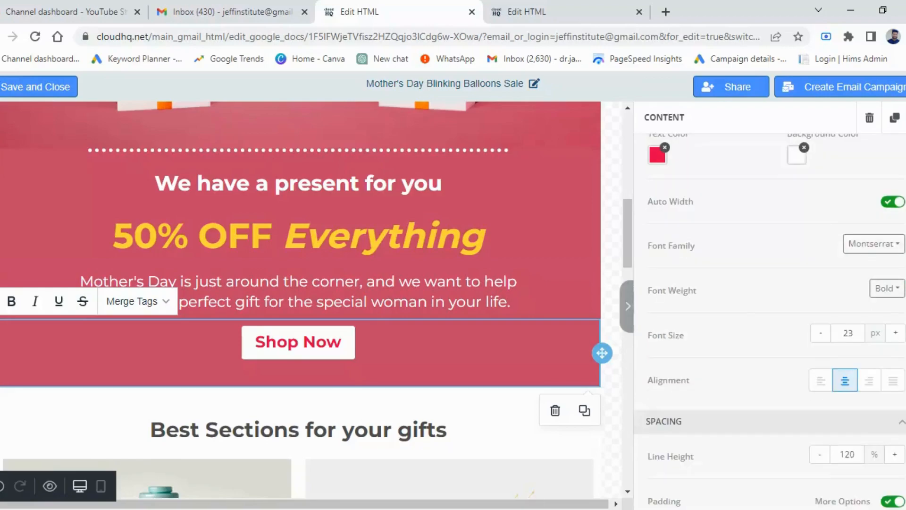
scroll(675, 240, "down", 1)
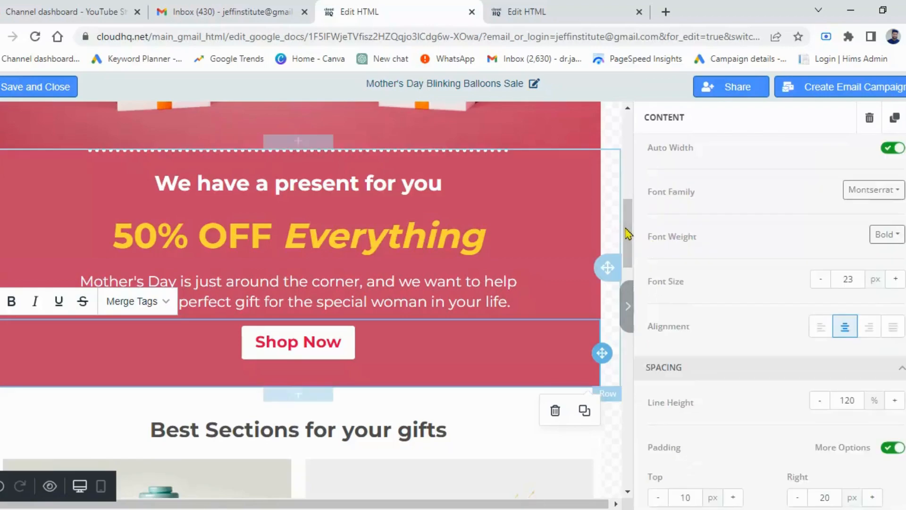
Step: Select the makeup image in the Best Sections for your gifts area and examine its image and upload settings
scroll(630, 260, "down", 1)
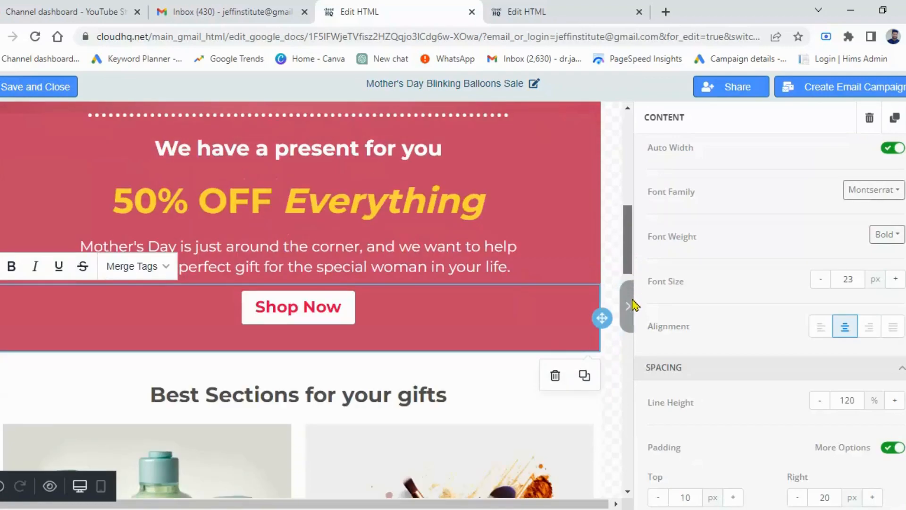
scroll(633, 304, "down", 9)
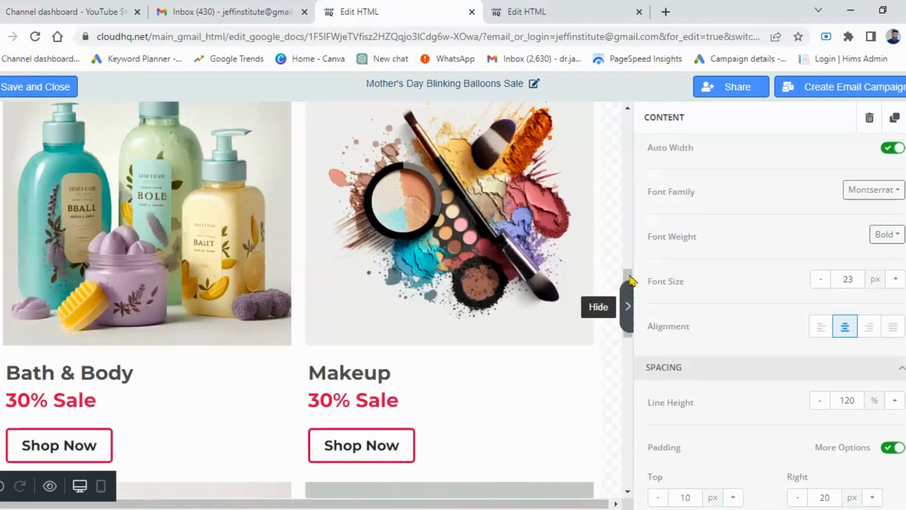
scroll(631, 266, "up", 1)
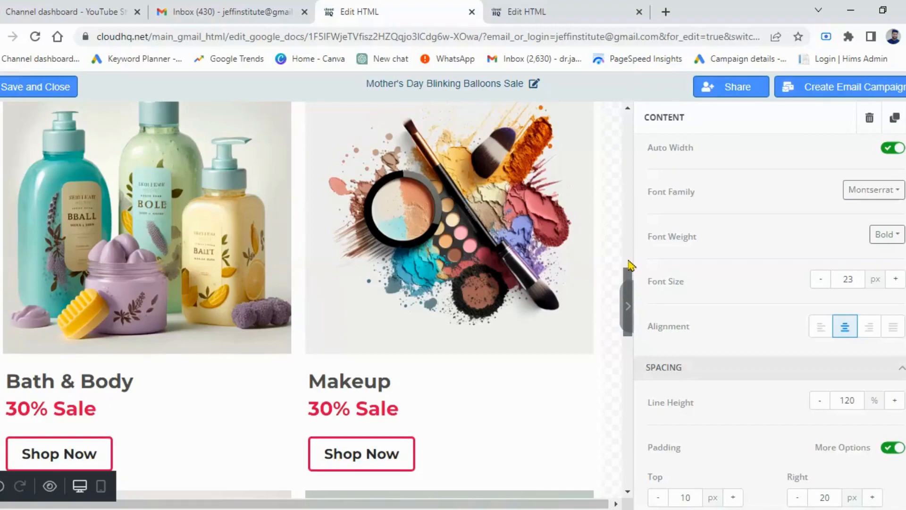
scroll(627, 257, "up", 4)
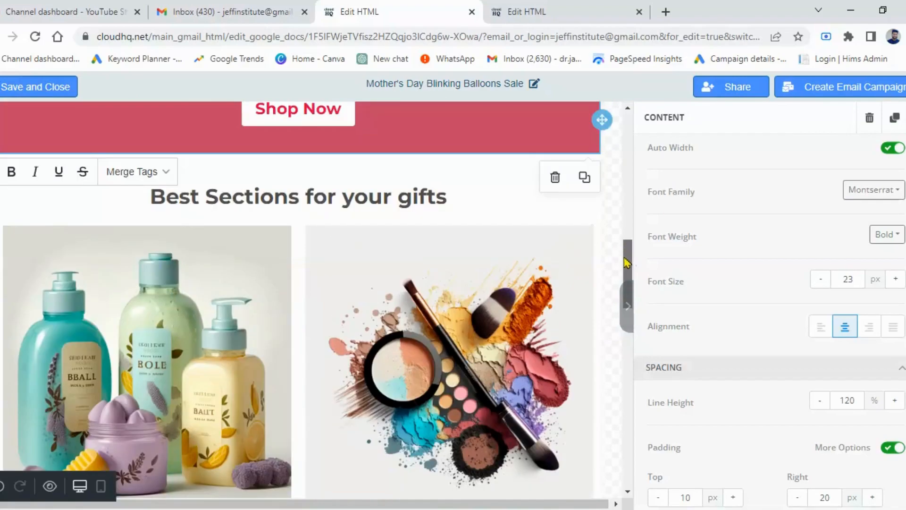
scroll(628, 267, "down", 3)
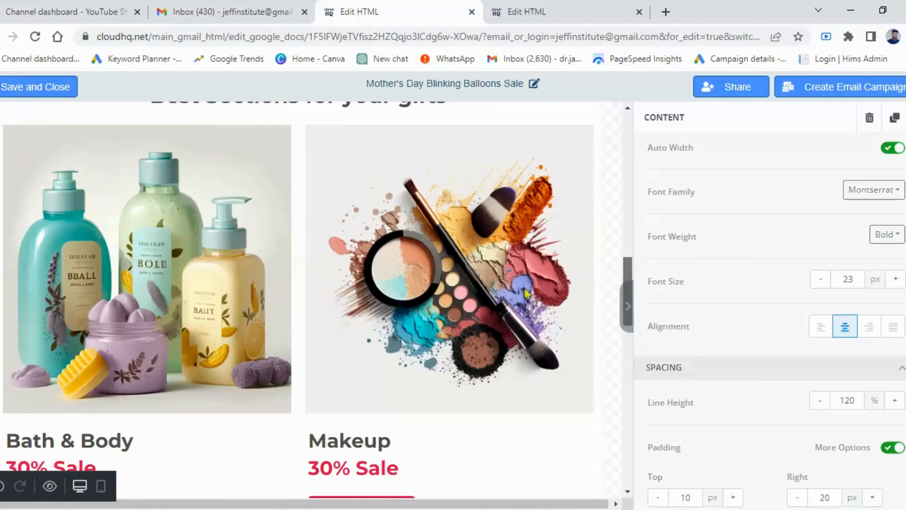
left_click(435, 293)
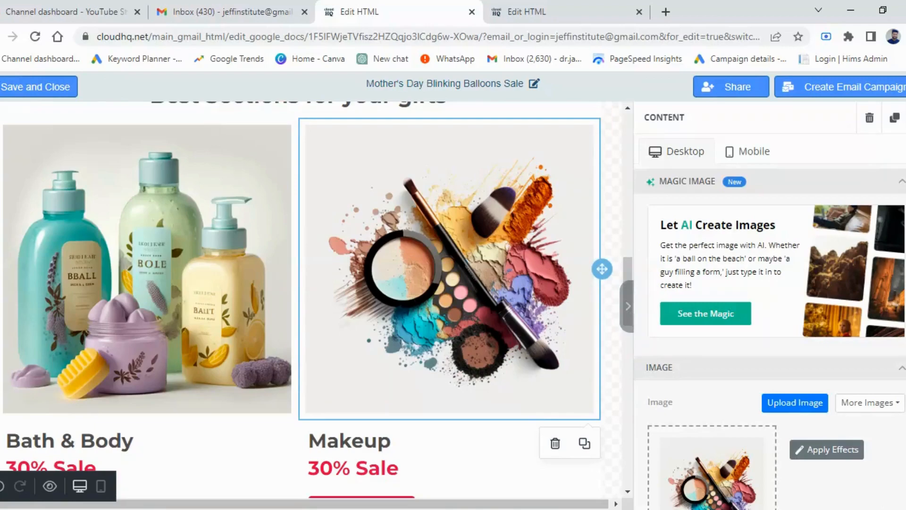
scroll(769, 245, "down", 2)
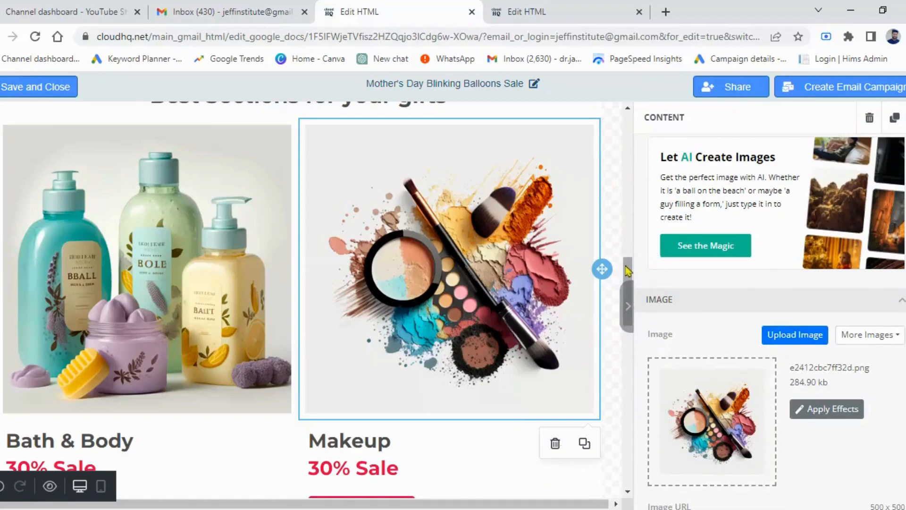
scroll(627, 274, "down", 3)
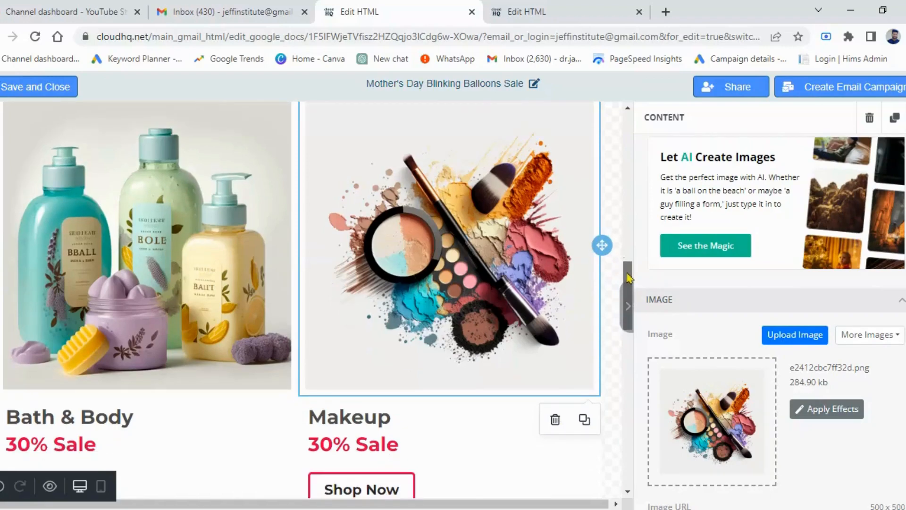
scroll(368, 422, "down", 1)
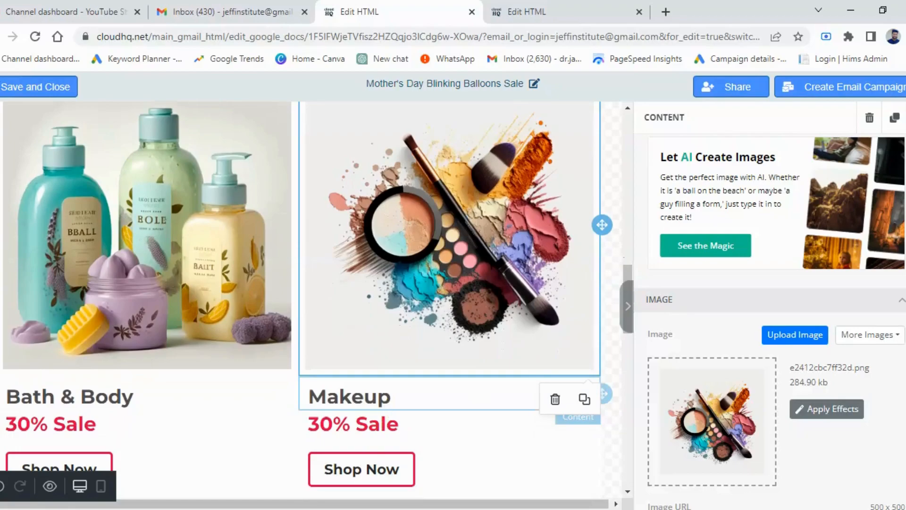
Step: Replace the Makeup heading below the makeup image with Fragrance
double_click(350, 397)
left_click(398, 398)
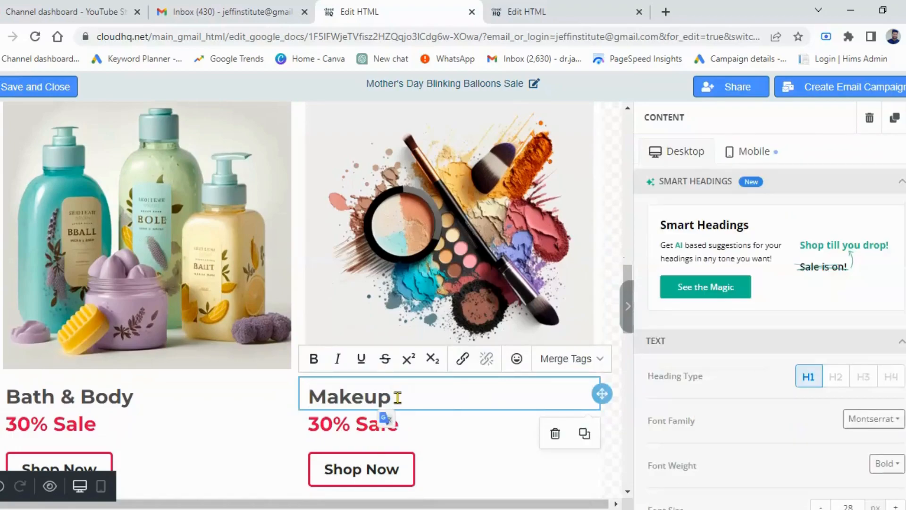
key("BackSpace")
key("BackSpace")
key("BackSpace")
key("BackSpace")
key("BackSpace")
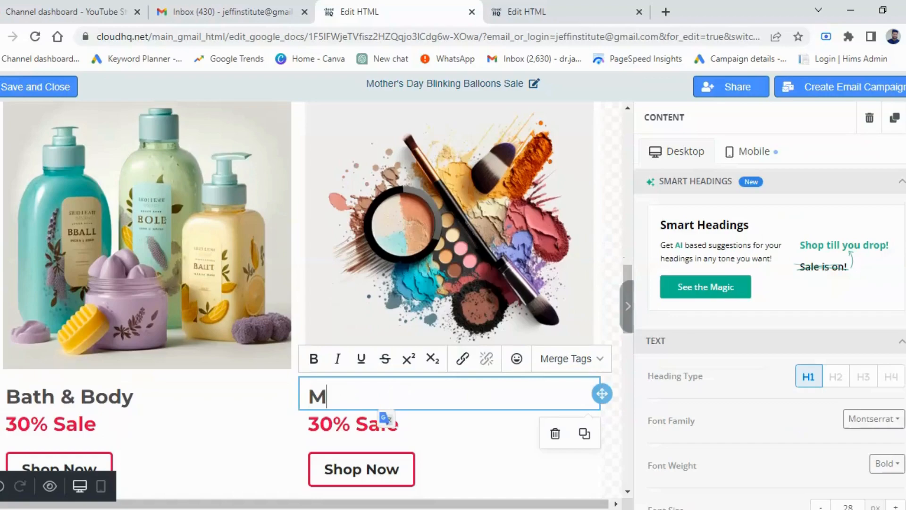
key("BackSpace")
type("Fragranc")
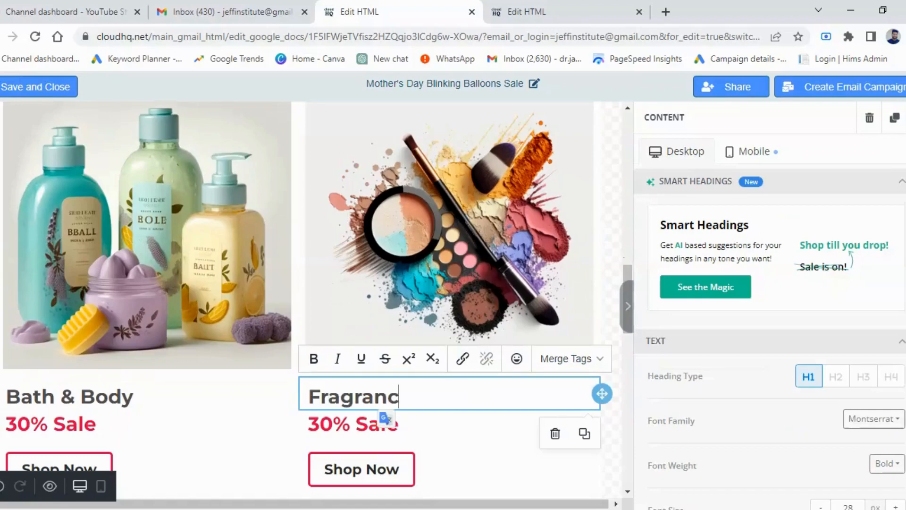
type("e")
Step: Change the sale line under the Fragrance heading to 50% Sale
left_click(391, 423)
double_click(336, 425)
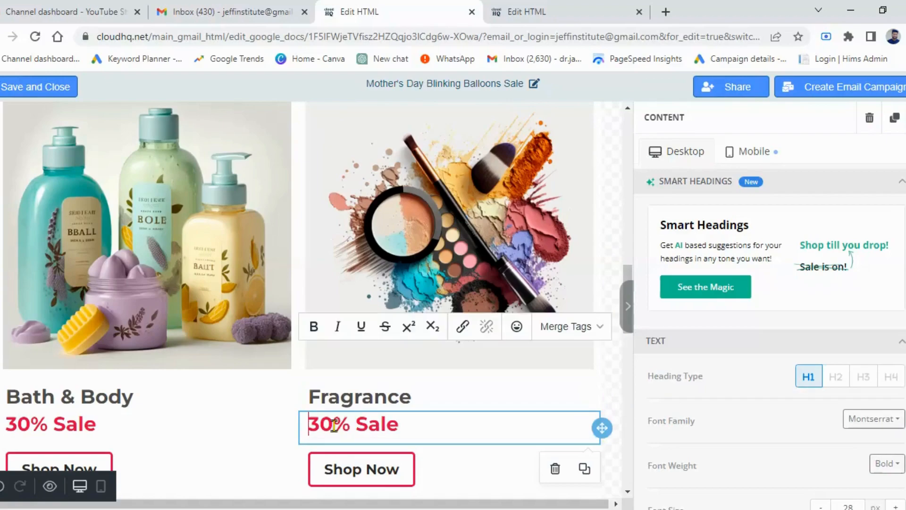
left_click(336, 425)
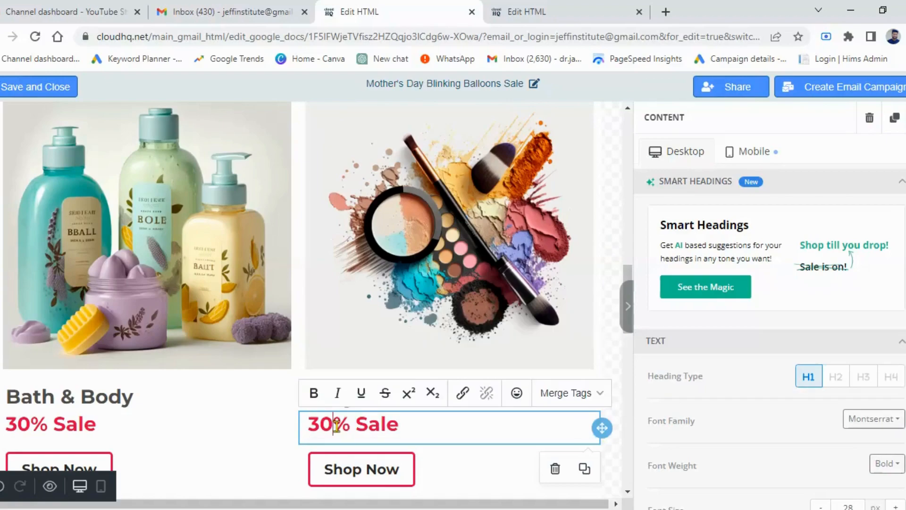
key("BackSpace")
key("BackSpace")
type("50")
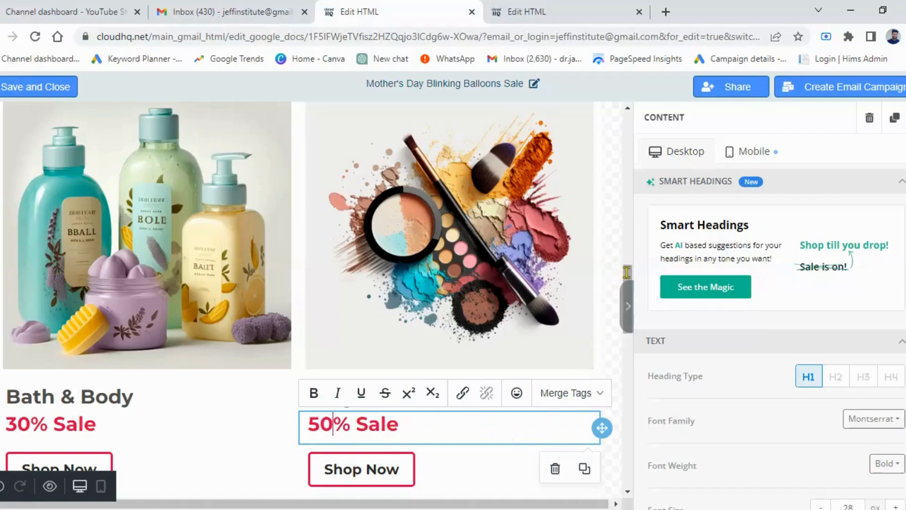
Step: Select the gift box image in the Don't know what to choose? section and examine its image and upload settings
left_click_drag(627, 279, 628, 324)
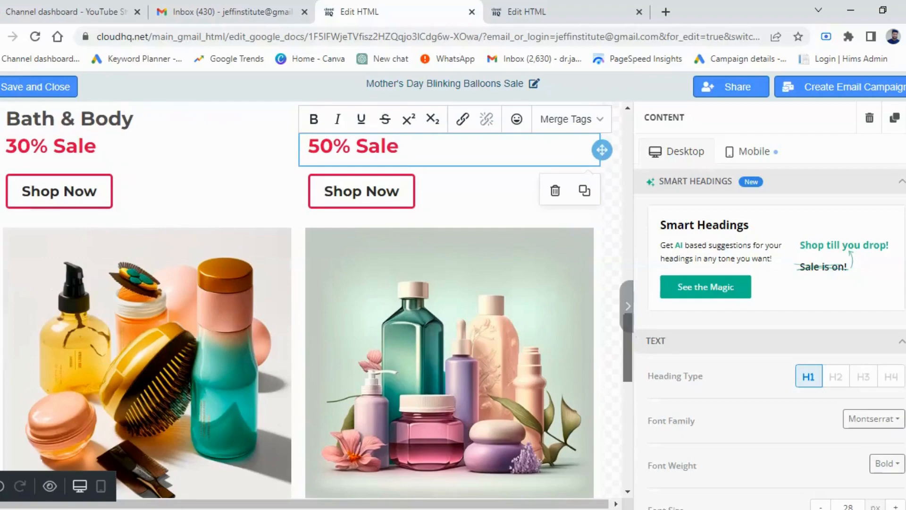
scroll(628, 347, "down", 2)
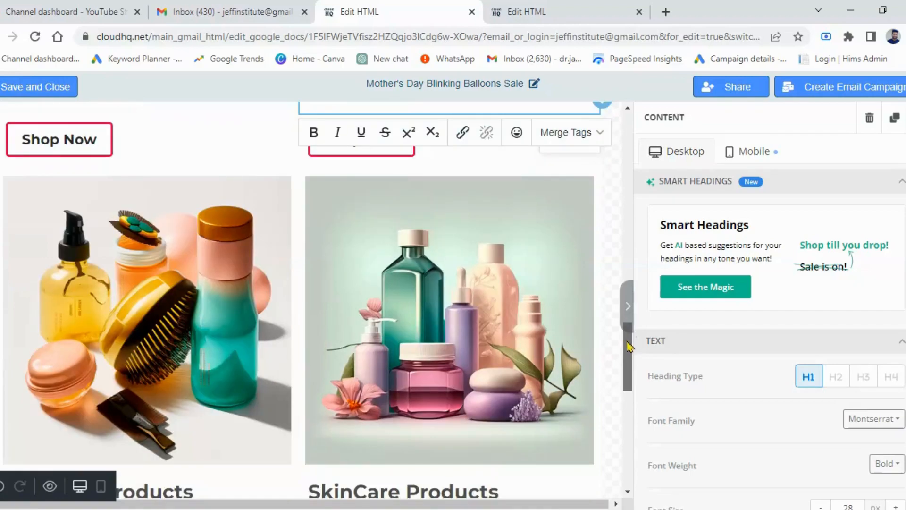
scroll(629, 346, "down", 1)
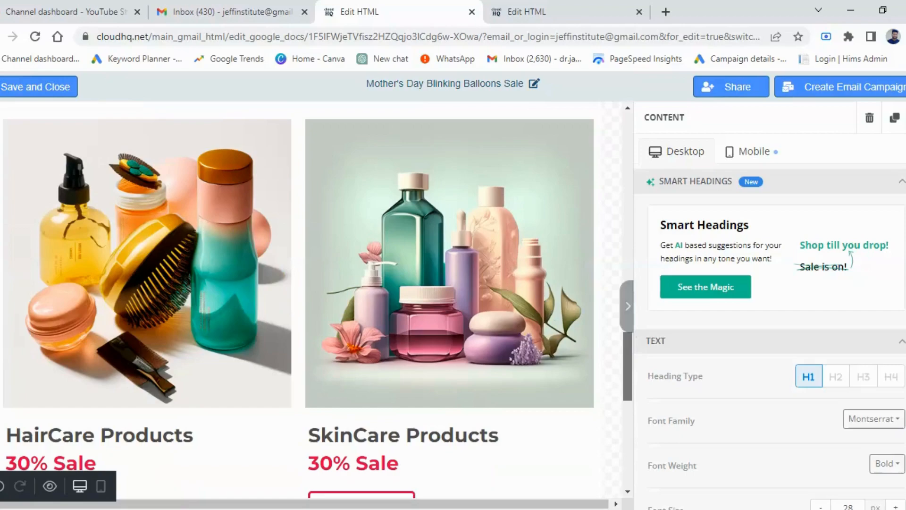
scroll(628, 369, "down", 3)
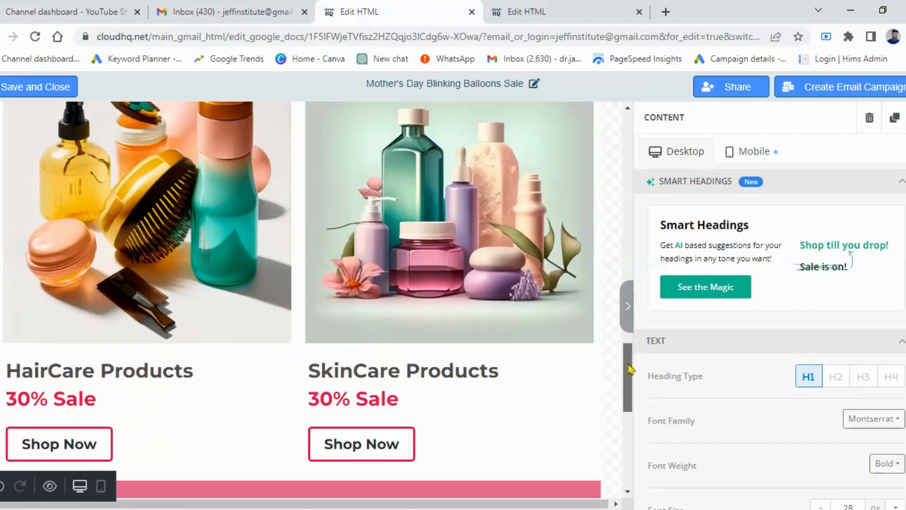
scroll(632, 380, "down", 2)
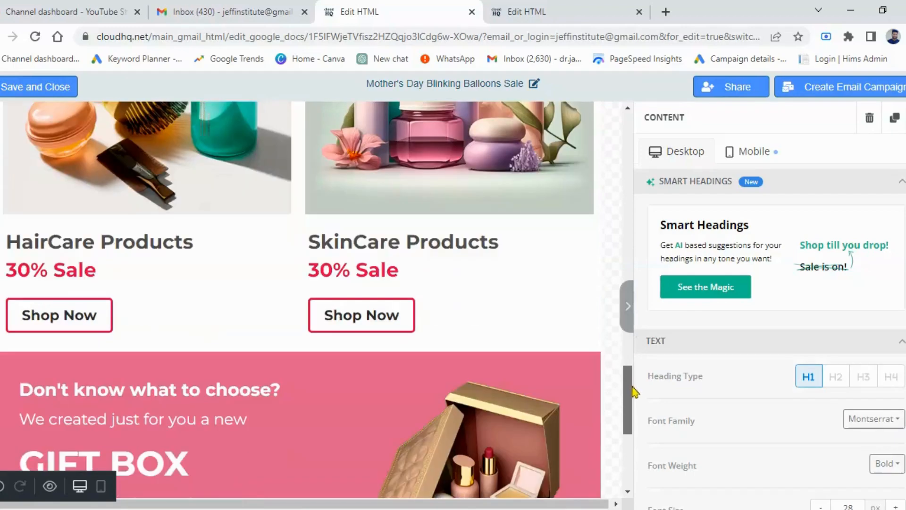
scroll(634, 391, "down", 4)
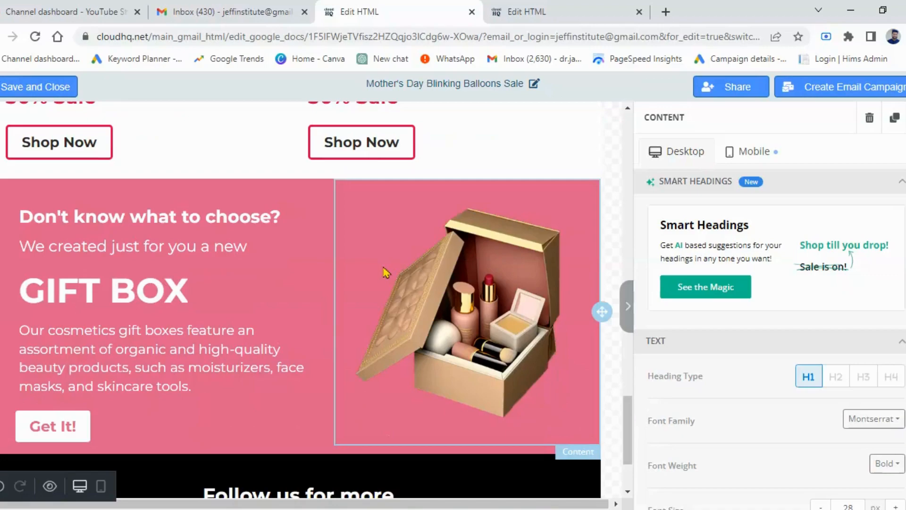
left_click(503, 268)
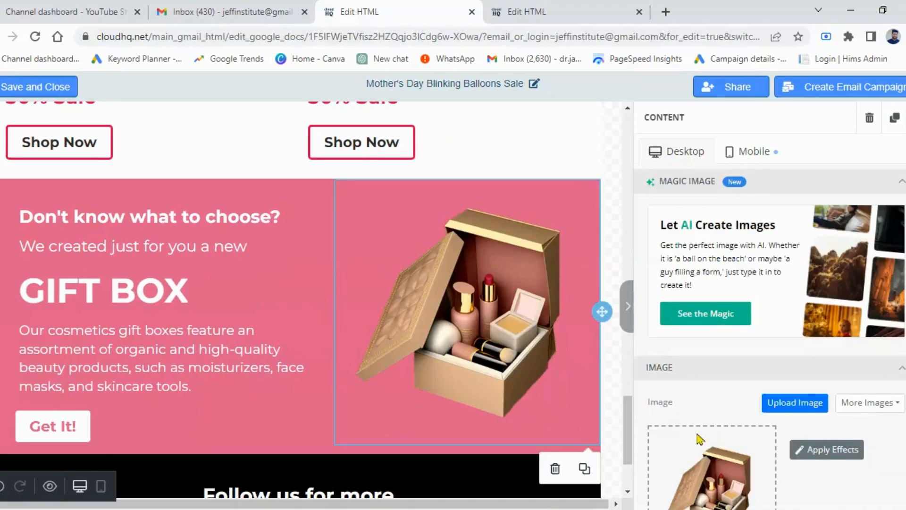
left_click(795, 410)
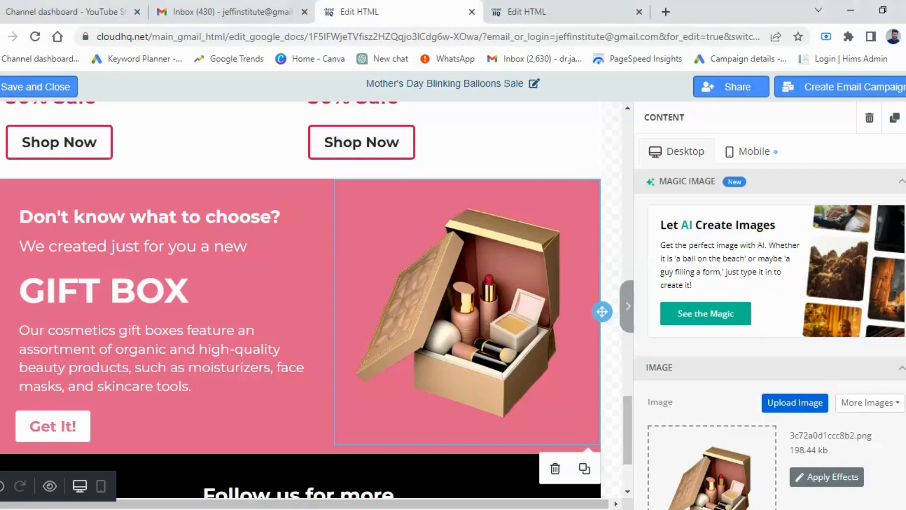
scroll(769, 321, "down", 2)
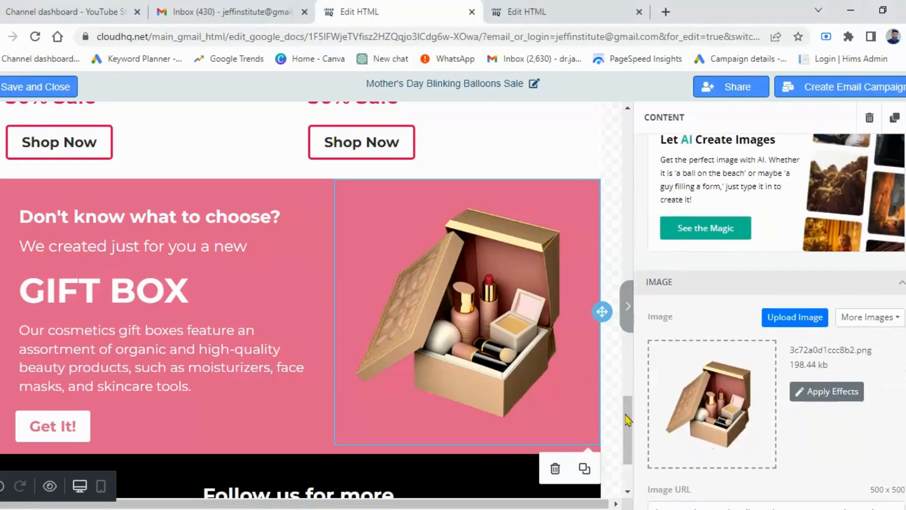
Step: Select the social icons under Follow us for more and clear the Facebook link's URL
left_click_drag(629, 453, 628, 469)
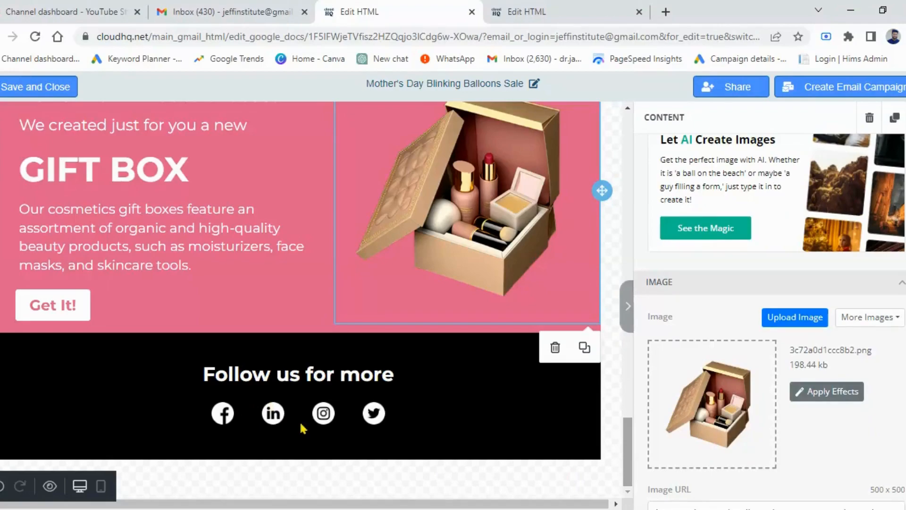
left_click(349, 419)
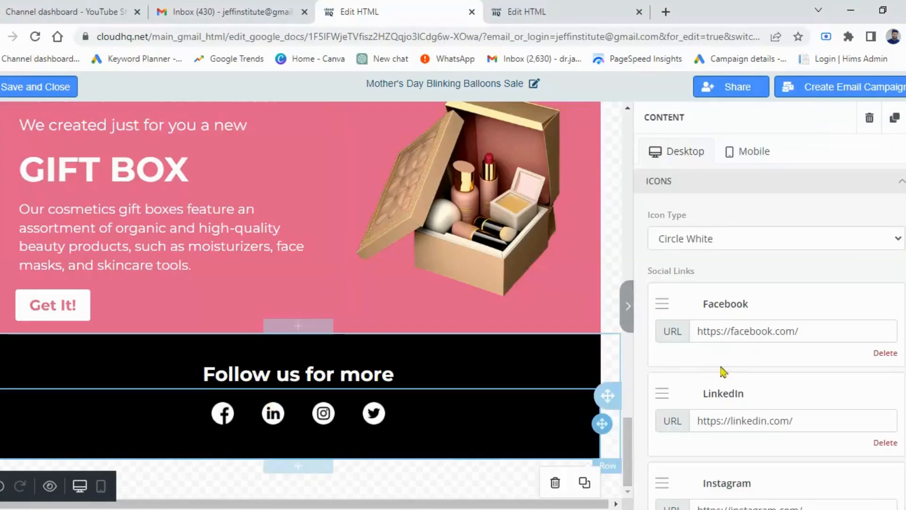
left_click(830, 332)
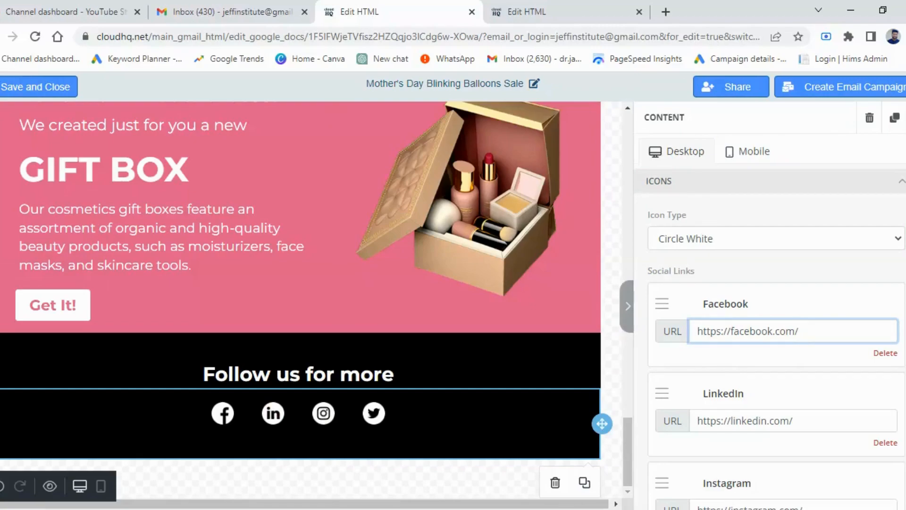
key("ctrl+a")
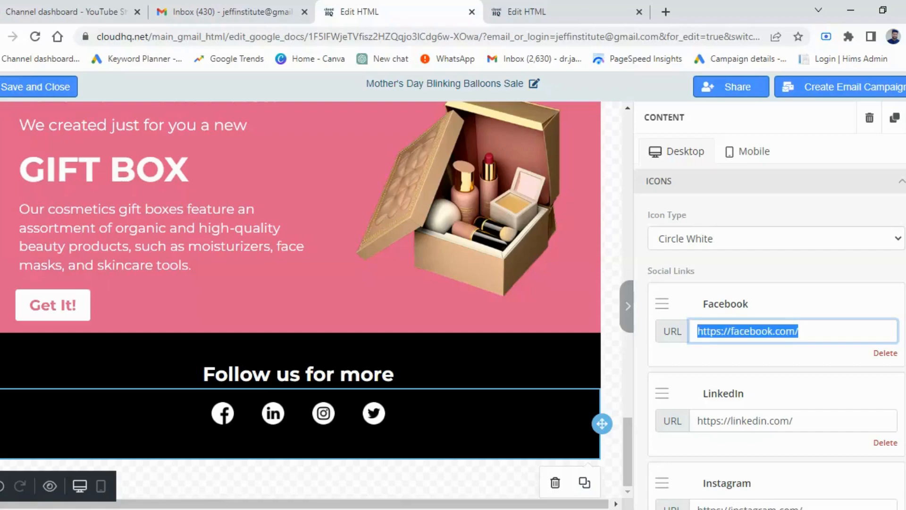
key("BackSpace")
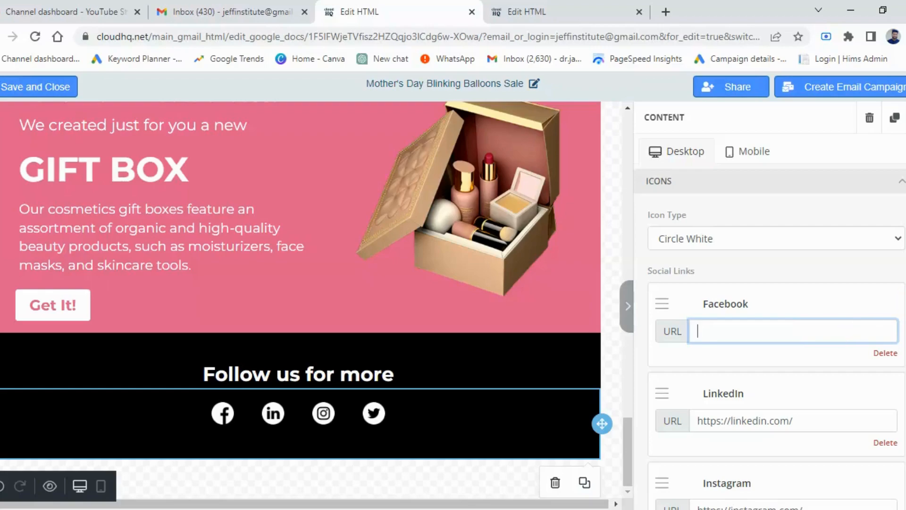
Step: Clear the LinkedIn link's URL in the social icons settings
scroll(872, 316, "down", 3)
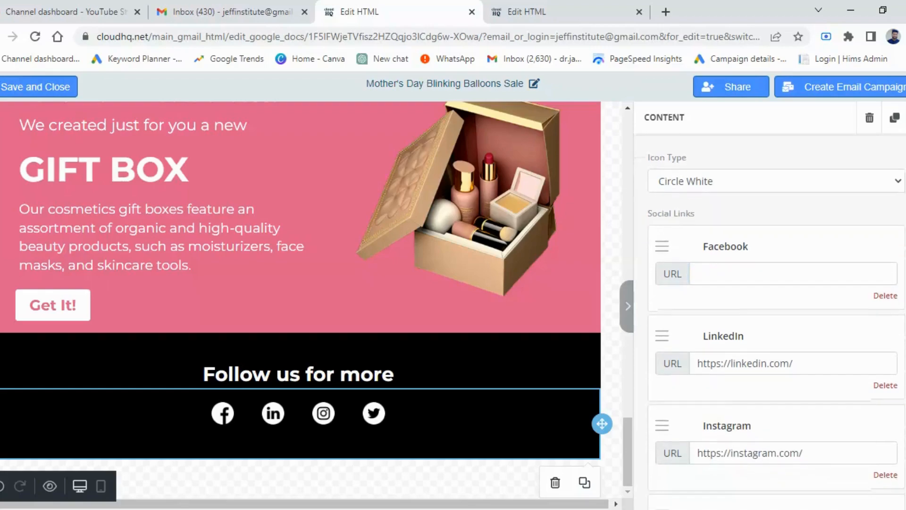
left_click(818, 309)
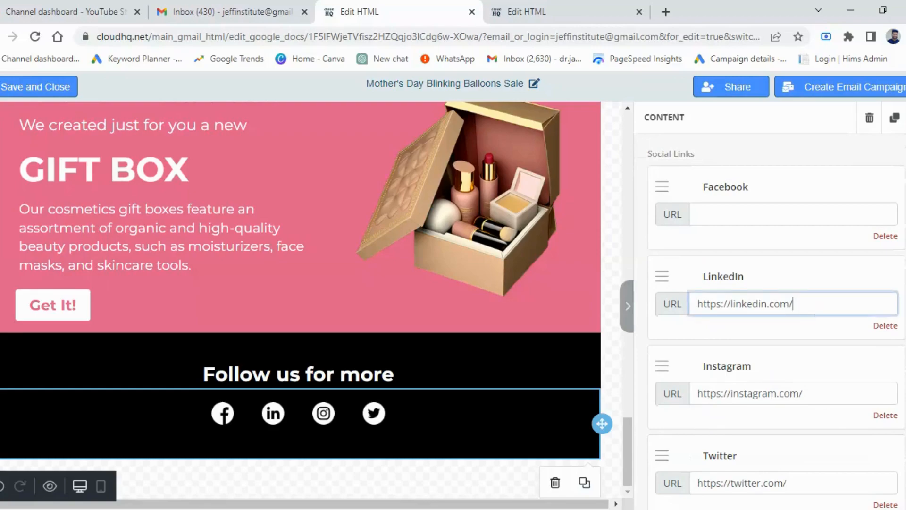
key("ctrl+a")
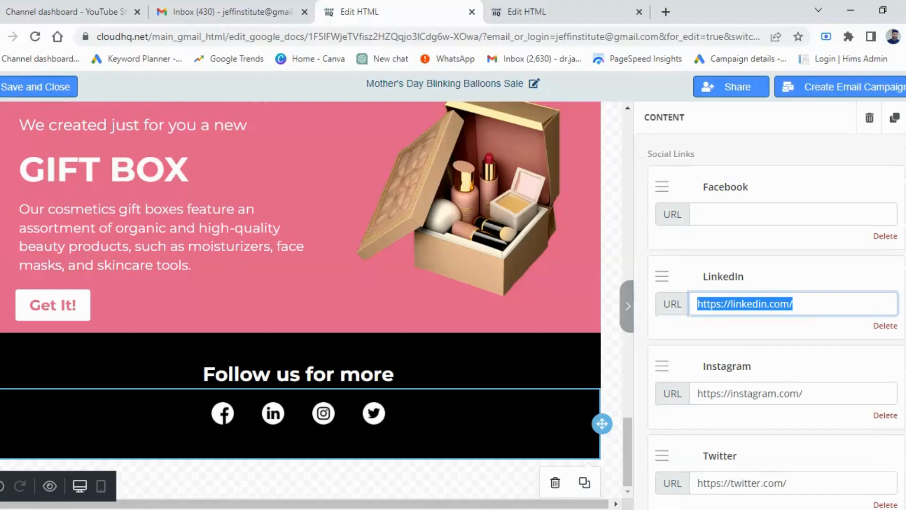
key("BackSpace")
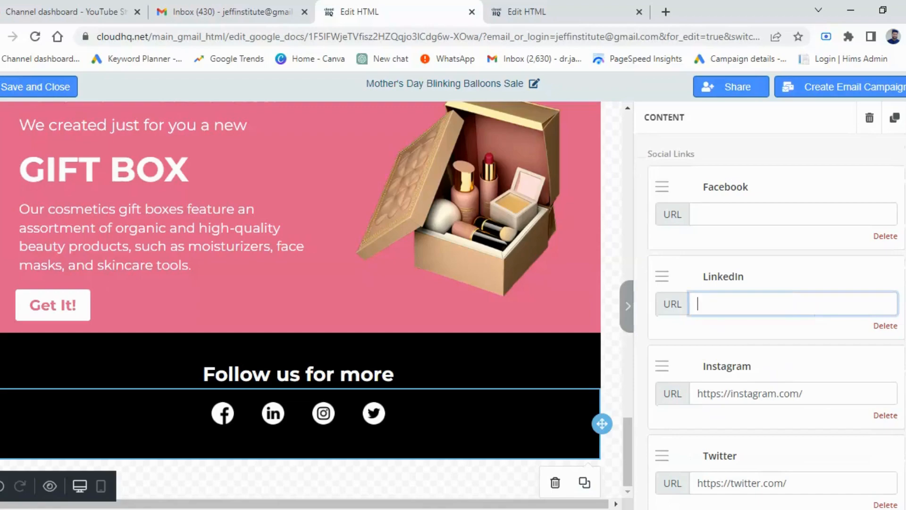
Step: Remove the Twitter icon from the social links under Follow us for more
left_click(823, 399)
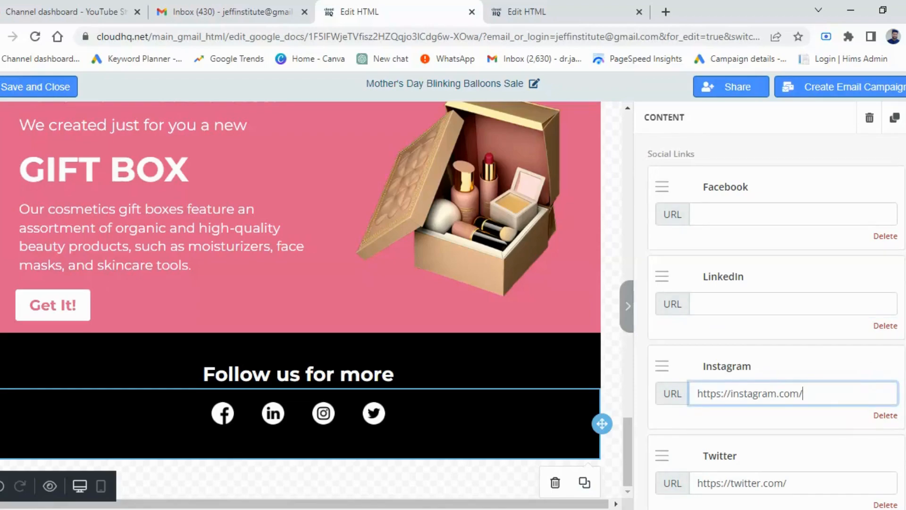
scroll(776, 307, "down", 5)
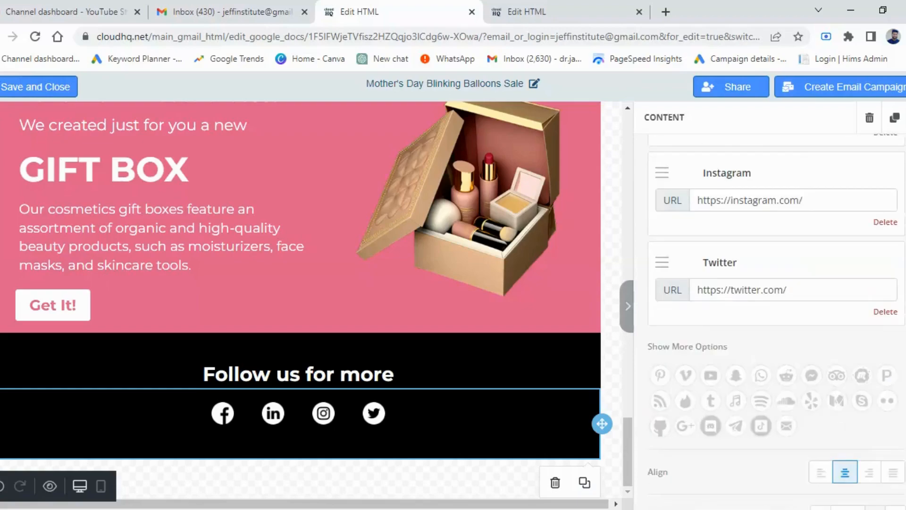
scroll(776, 307, "down", 1)
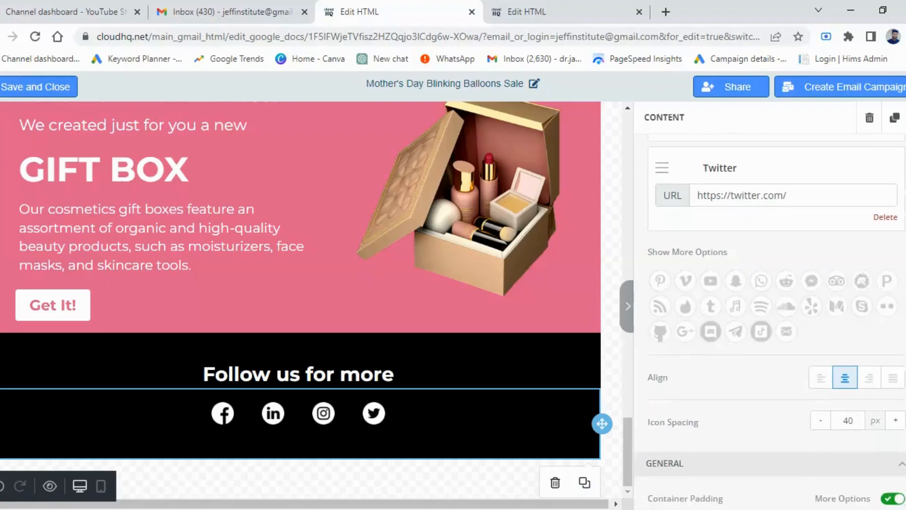
scroll(776, 307, "down", 1)
scroll(776, 307, "up", 3)
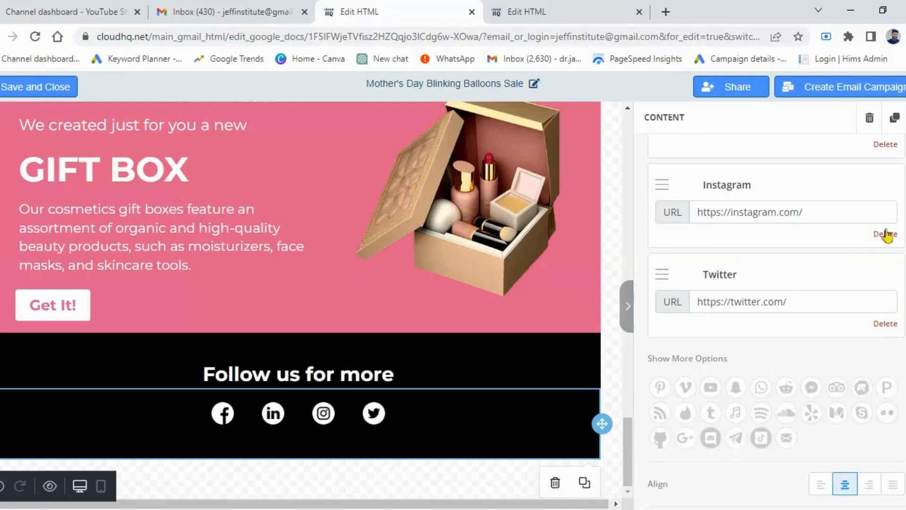
left_click(885, 324)
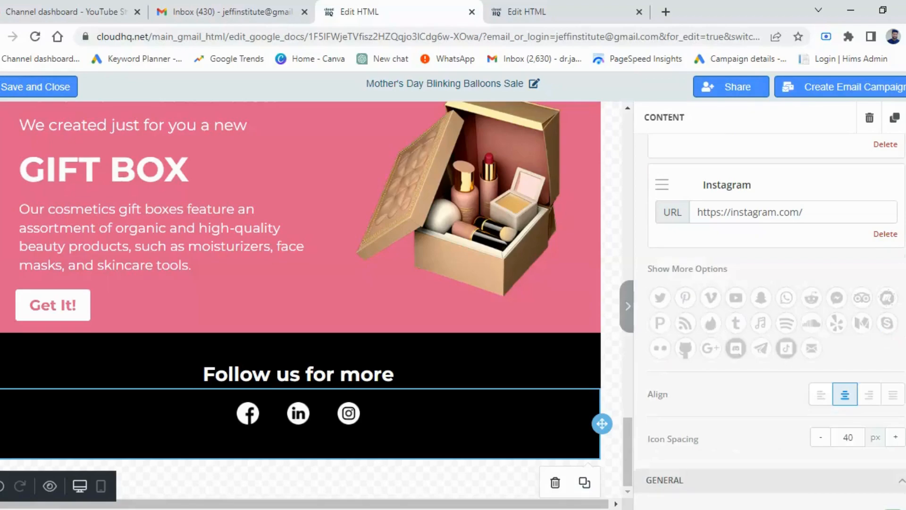
Step: Add a Snapchat icon to the social links from the additional network options
scroll(769, 316, "down", 5)
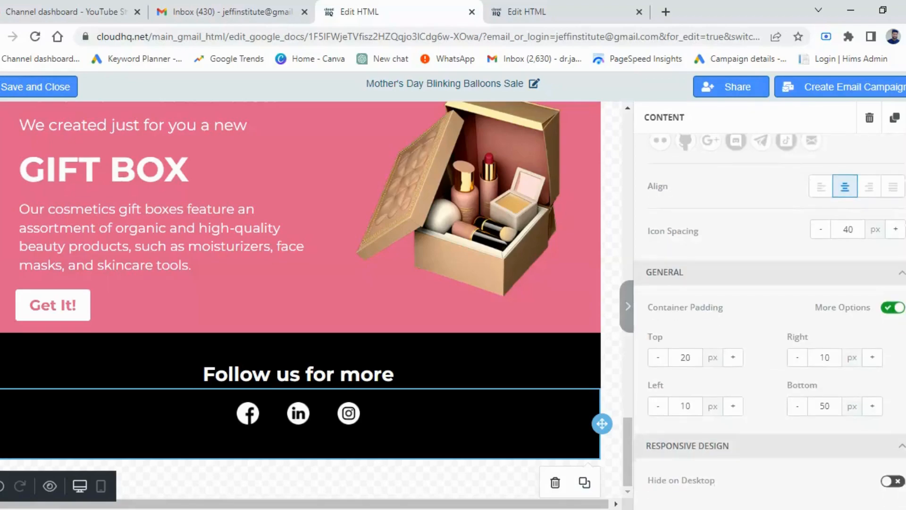
scroll(769, 307, "up", 2)
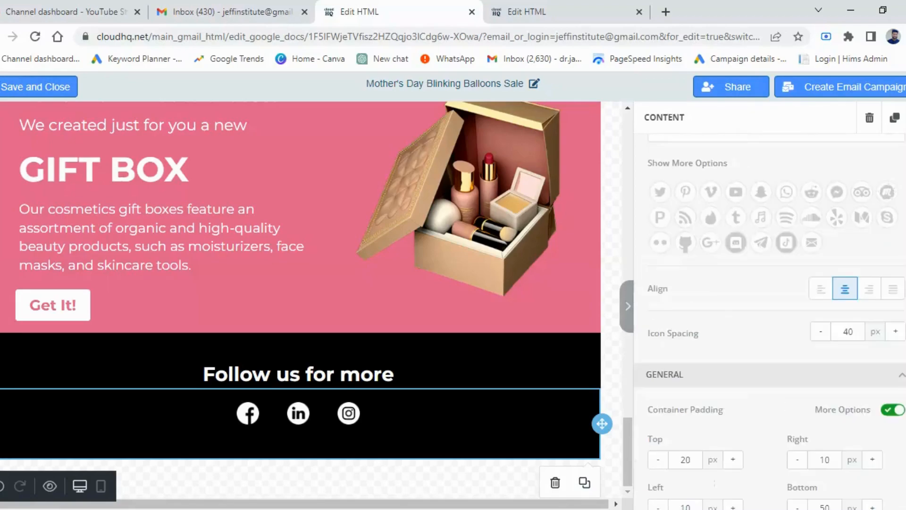
scroll(676, 324, "up", 2)
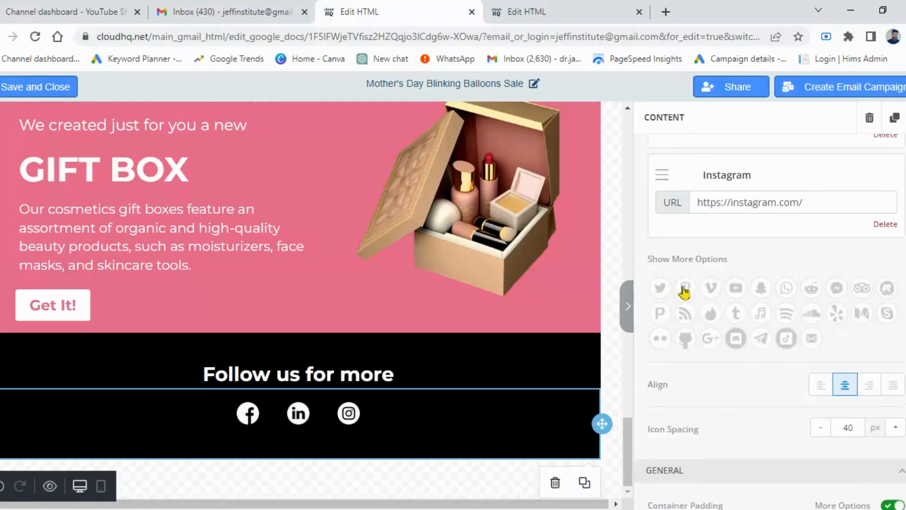
left_click(759, 289)
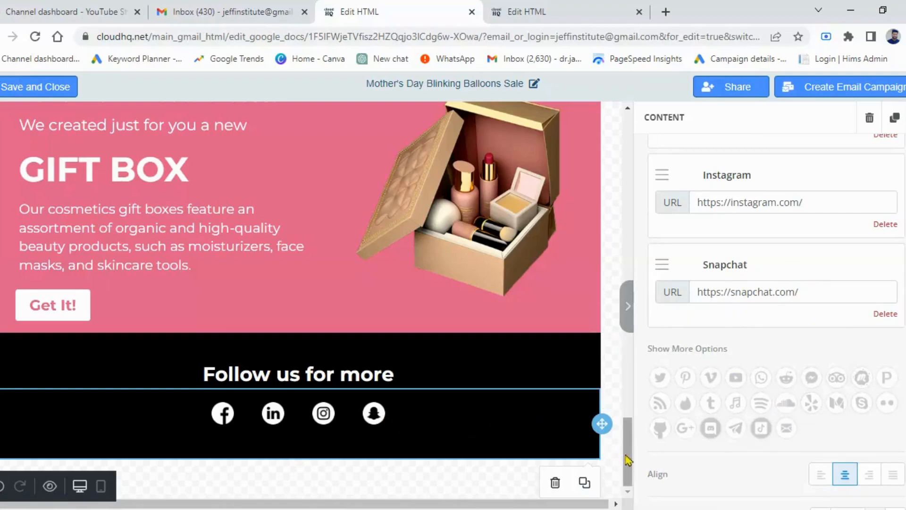
Step: Save and close the Mother's Day Blinking Balloons Sale template, then return to the My Templates list in Gmail
scroll(614, 292, "up", 10)
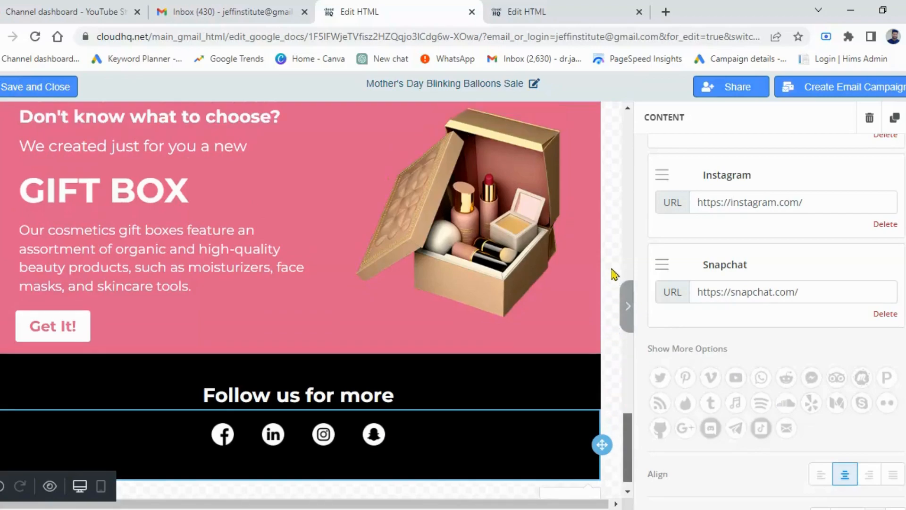
scroll(625, 121, "up", 5)
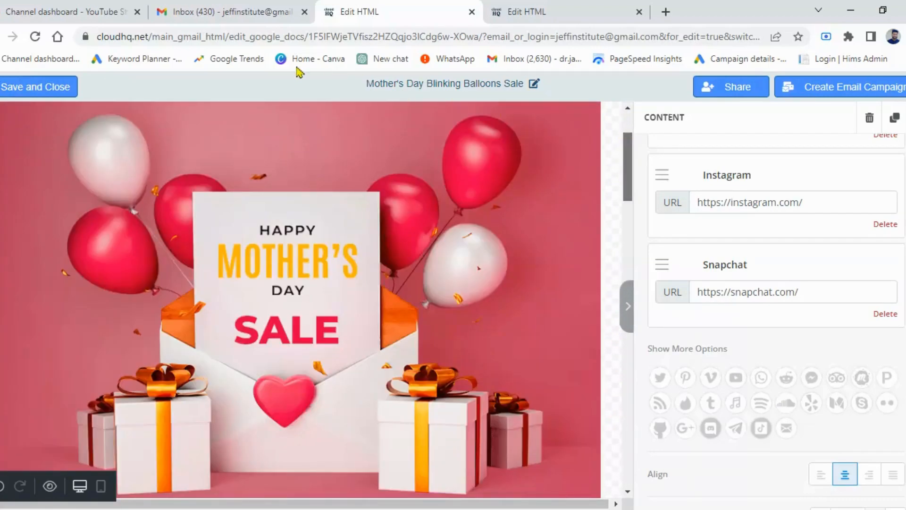
left_click(31, 91)
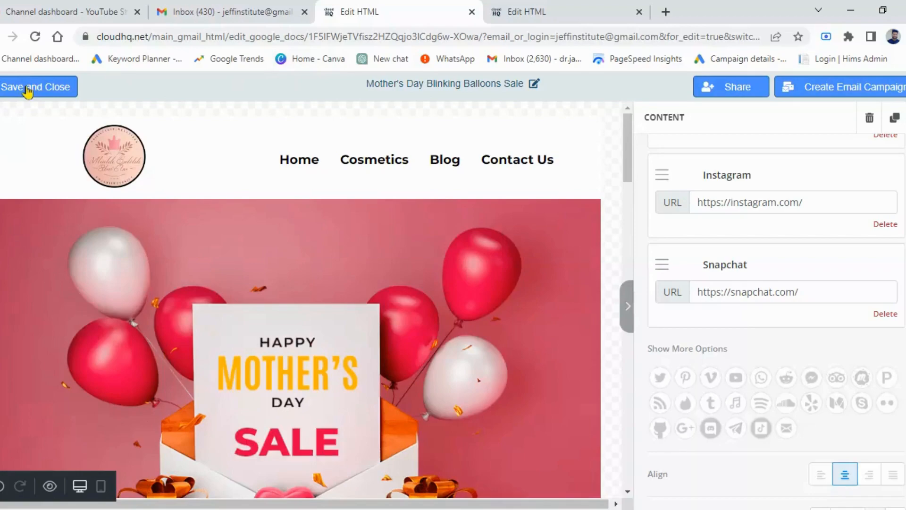
left_click(27, 91)
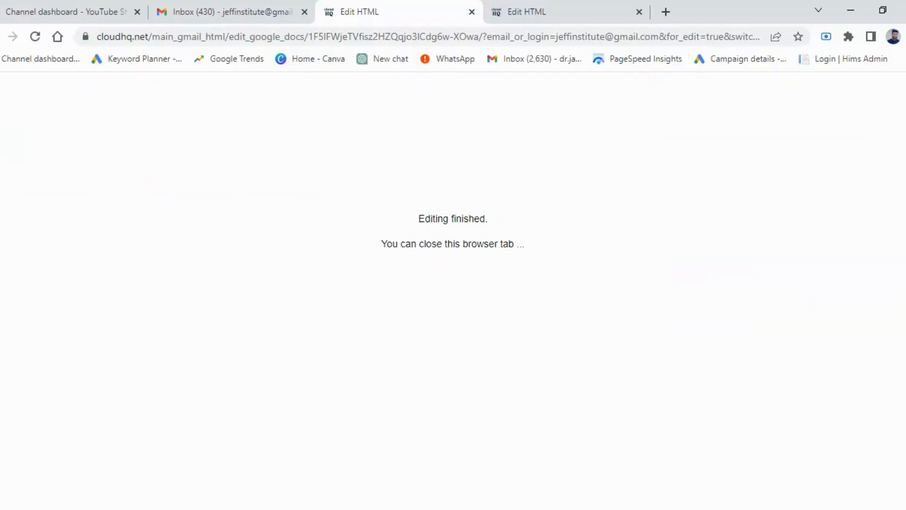
key("ctrl+w")
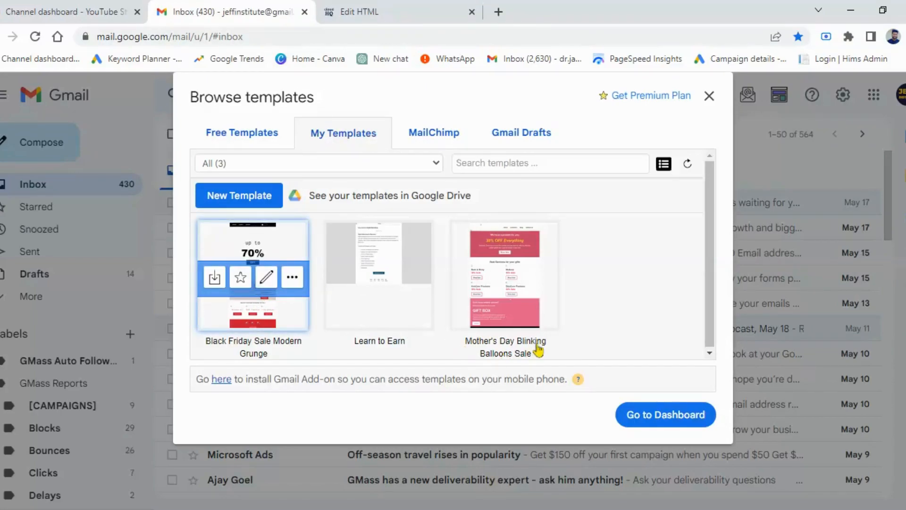
mouse_move(541, 351)
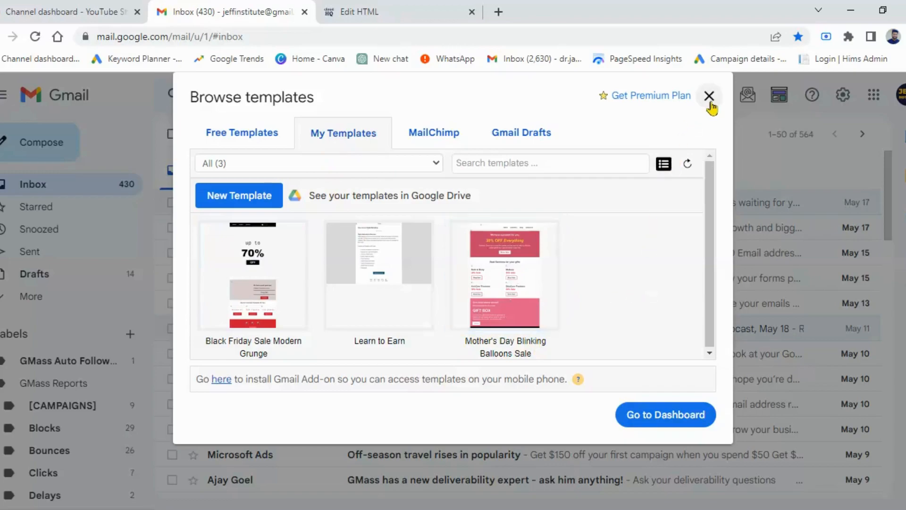
Step: Search Google for "google sheets" in a new browser tab and open the Google Sheets sign-in result
left_click(525, 479)
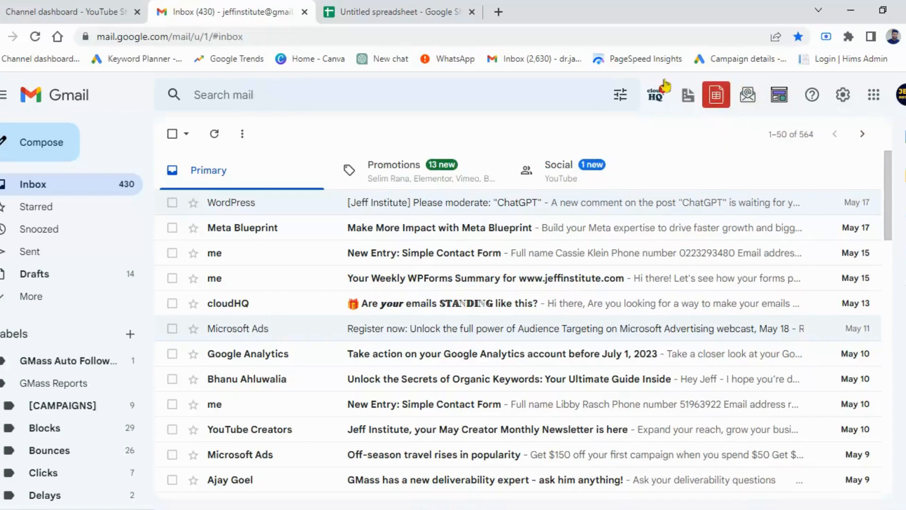
left_click(498, 12)
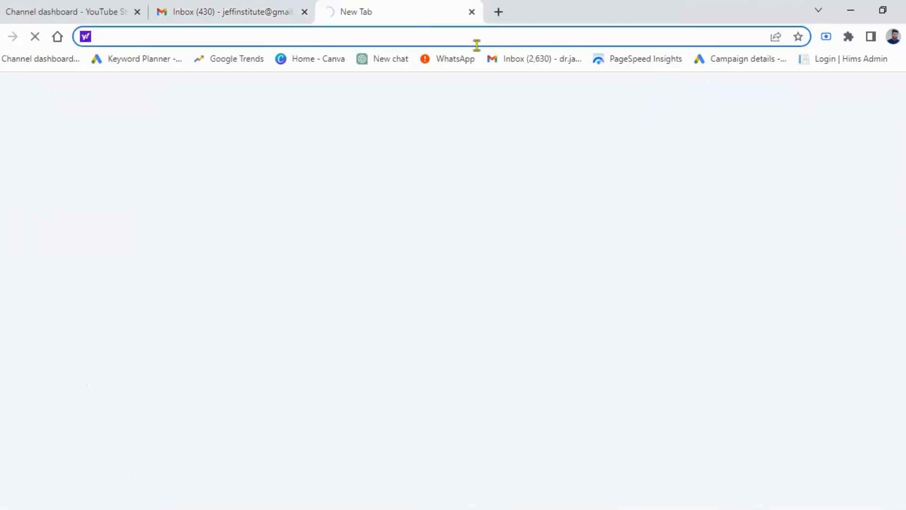
type("google.com")
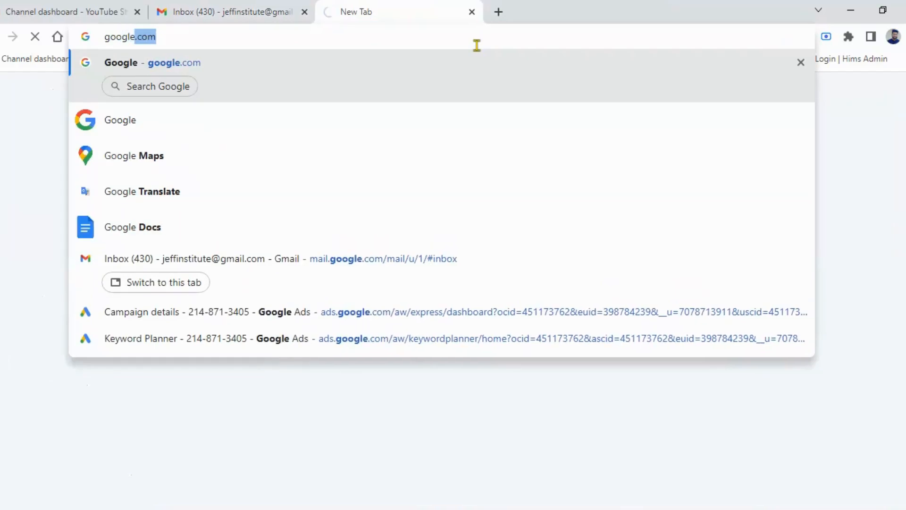
key("Return")
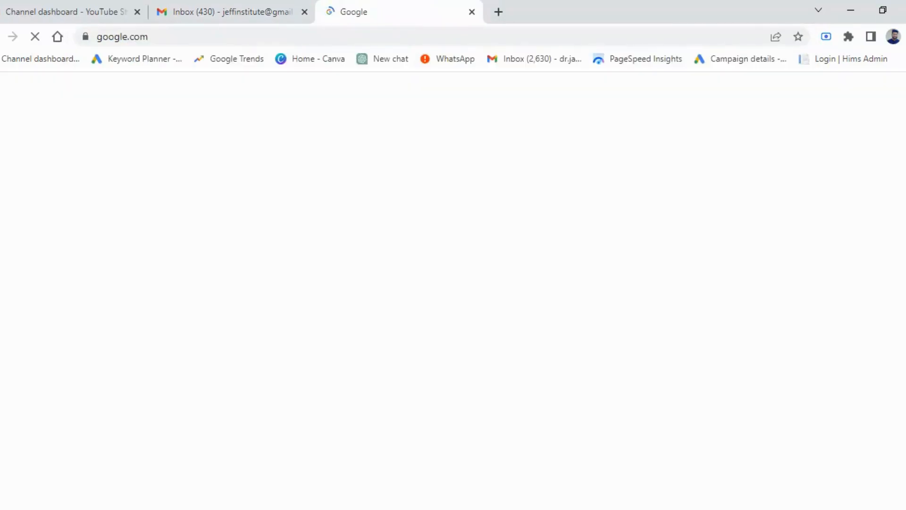
type("go")
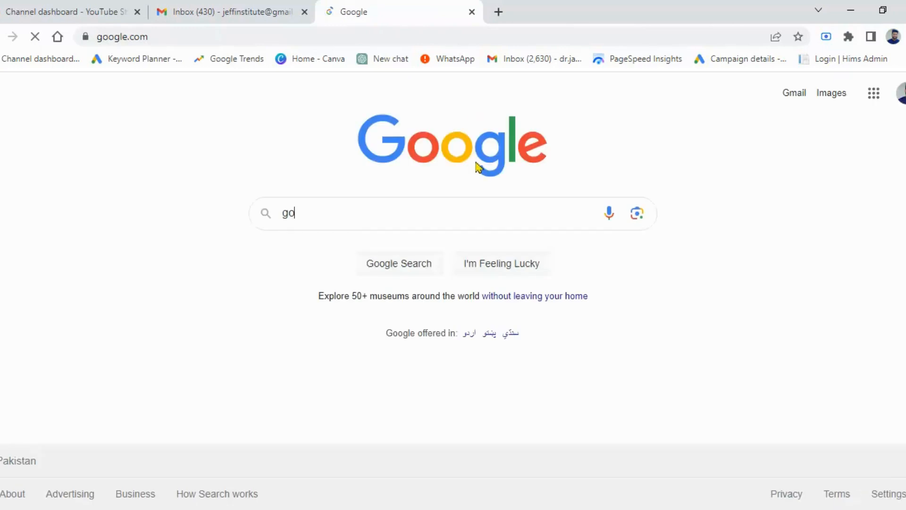
type("ogle sheets")
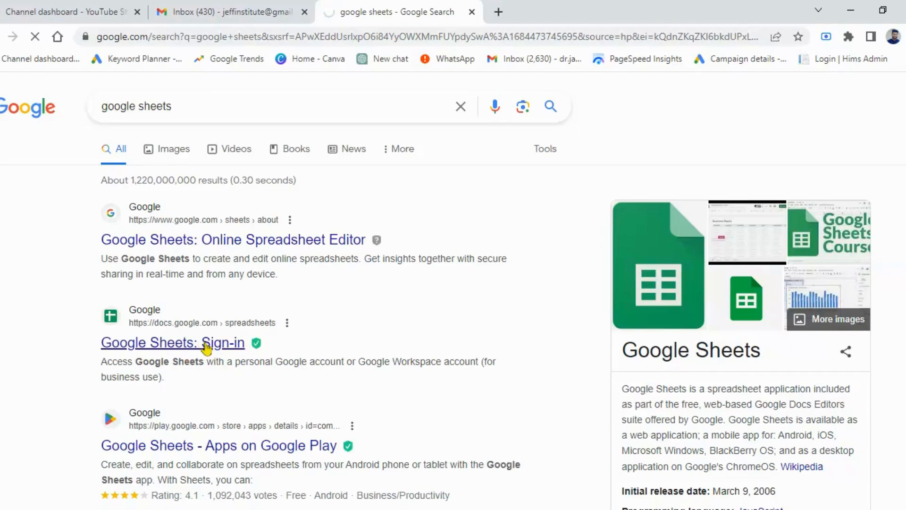
left_click(206, 343)
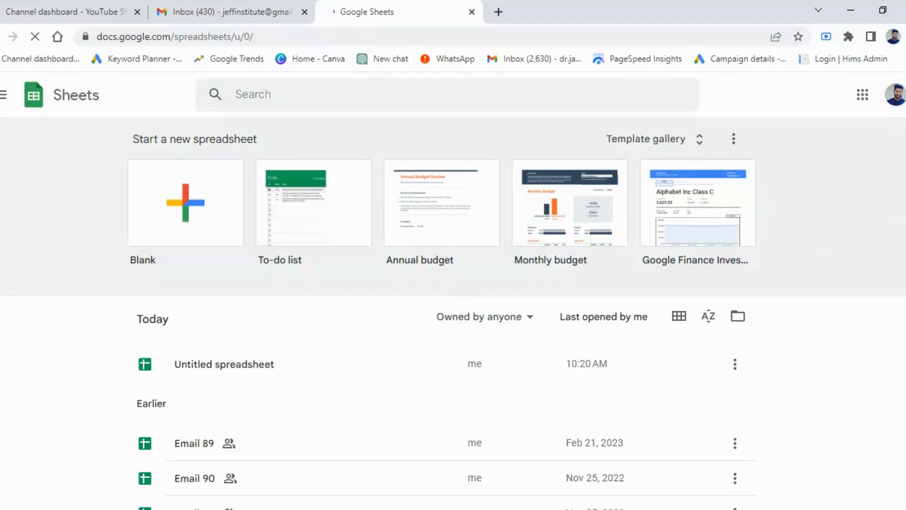
Step: Look through the existing Email spreadsheets in Google Sheets and create a blank spreadsheet
scroll(453, 314, "down", 1)
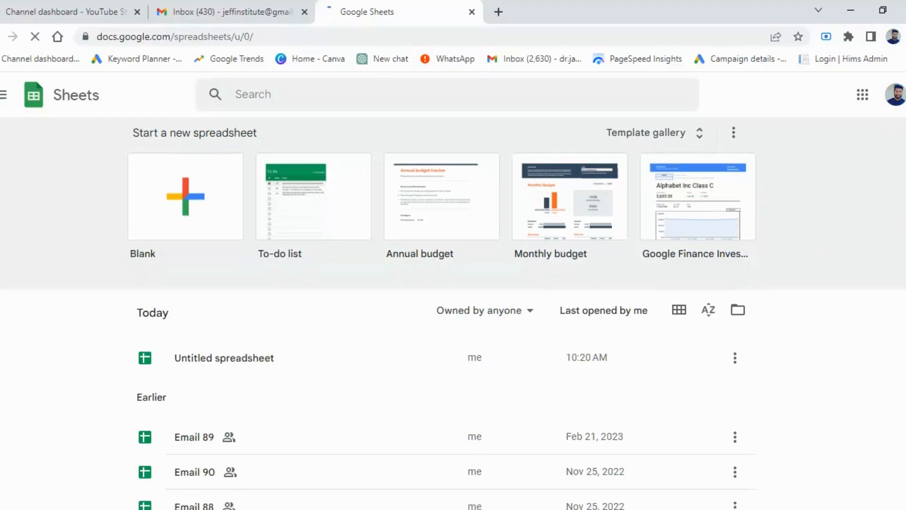
scroll(453, 313, "down", 3)
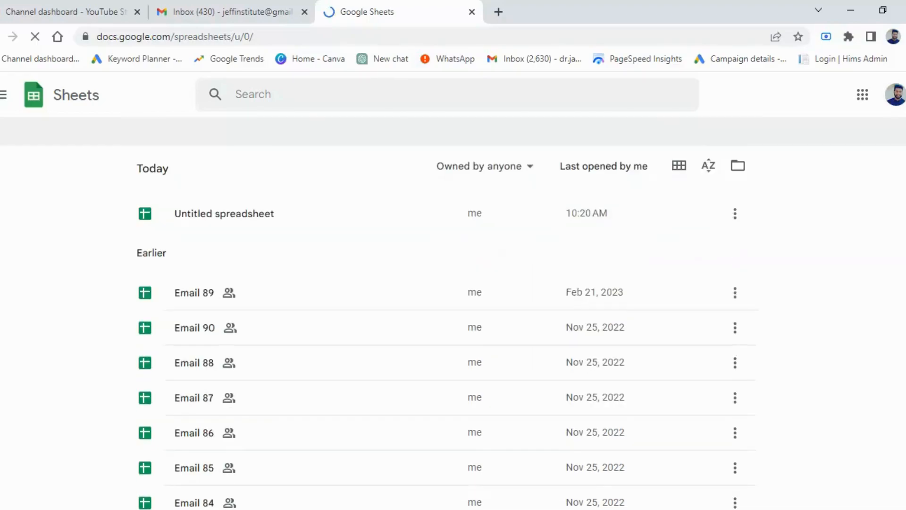
scroll(453, 313, "down", 1)
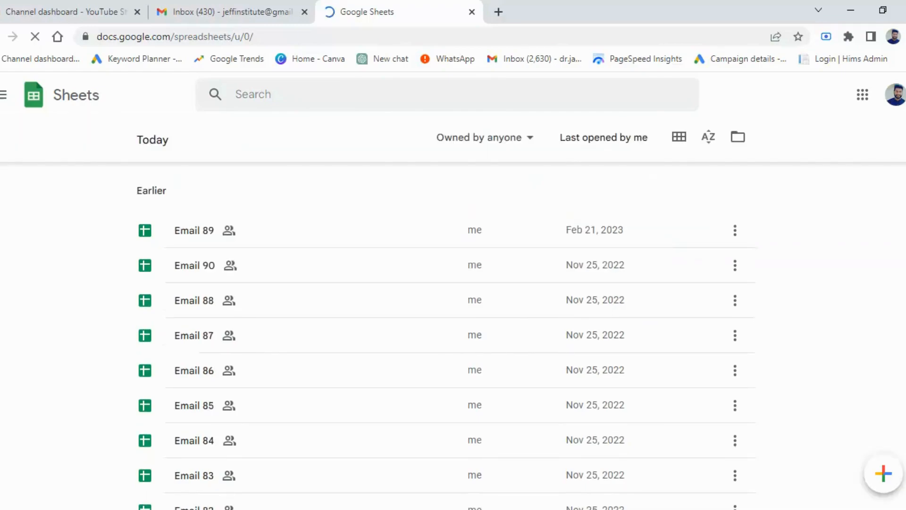
left_click(313, 337)
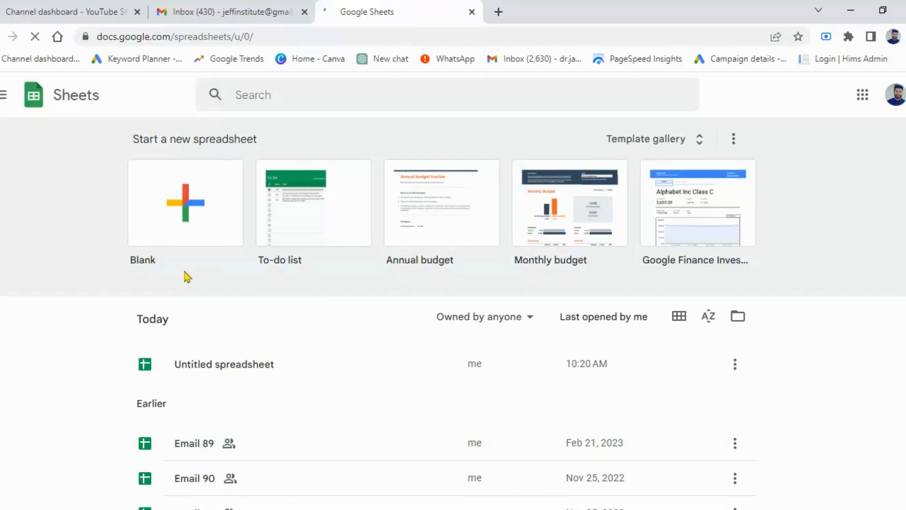
left_click(184, 216)
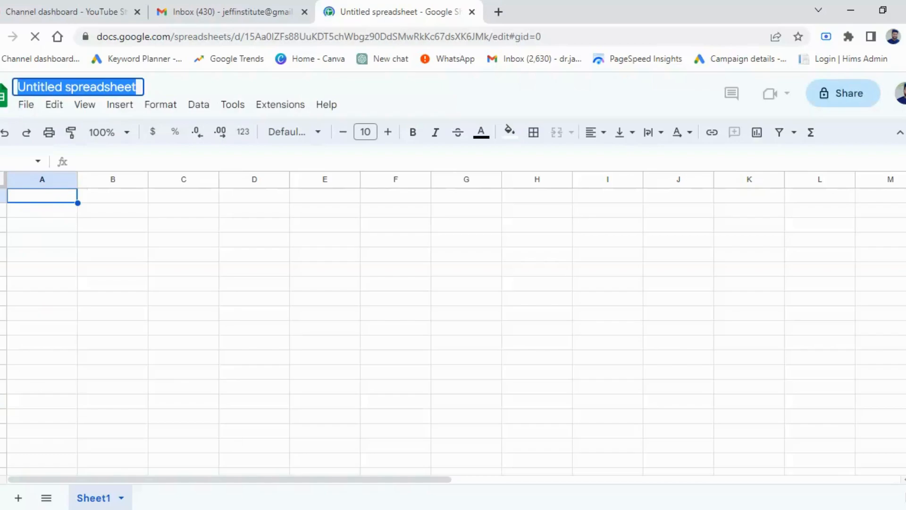
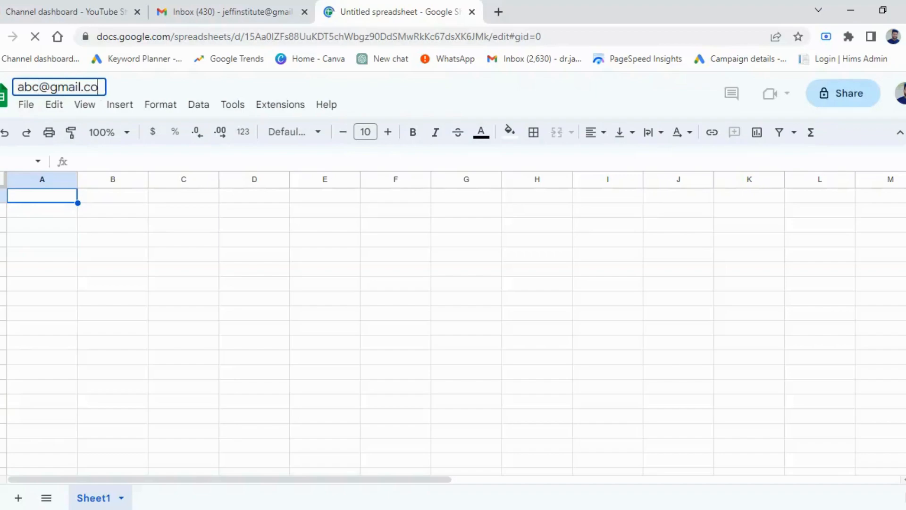
key("Return")
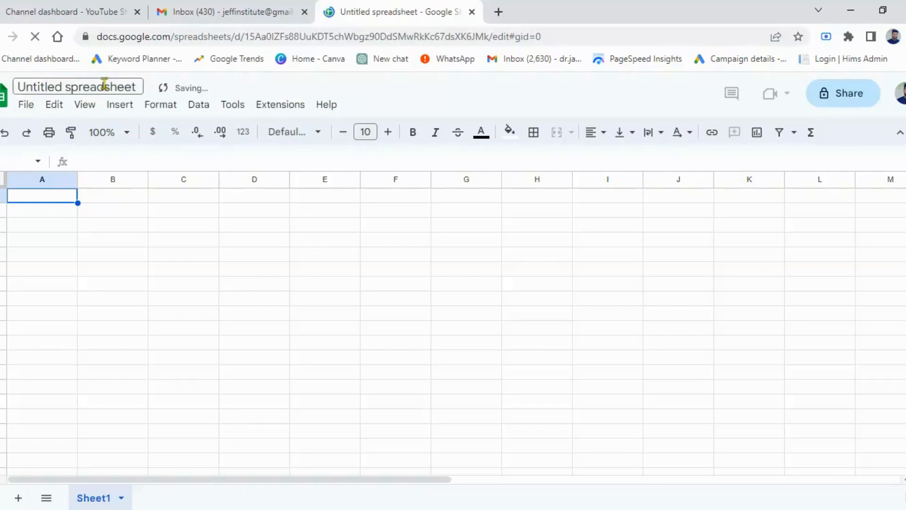
Step: Rename the new spreadsheet as "gmail data"
left_click(104, 84)
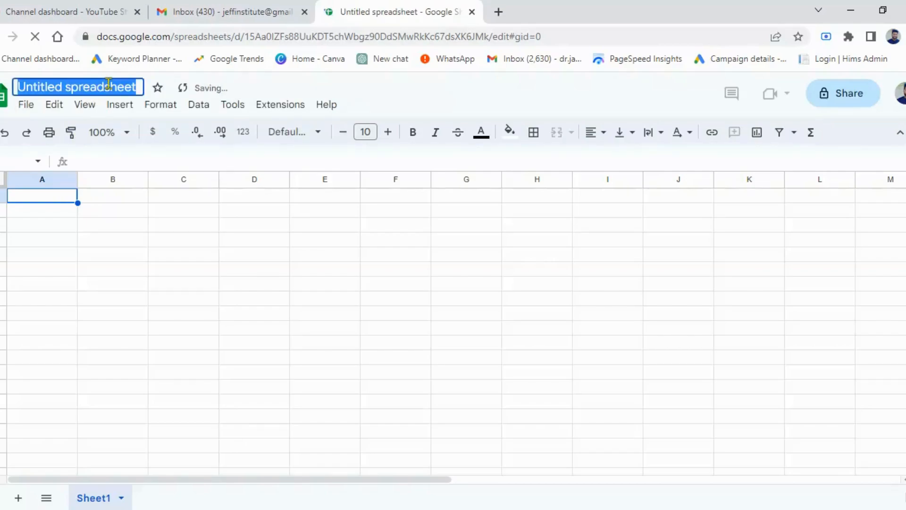
type("g")
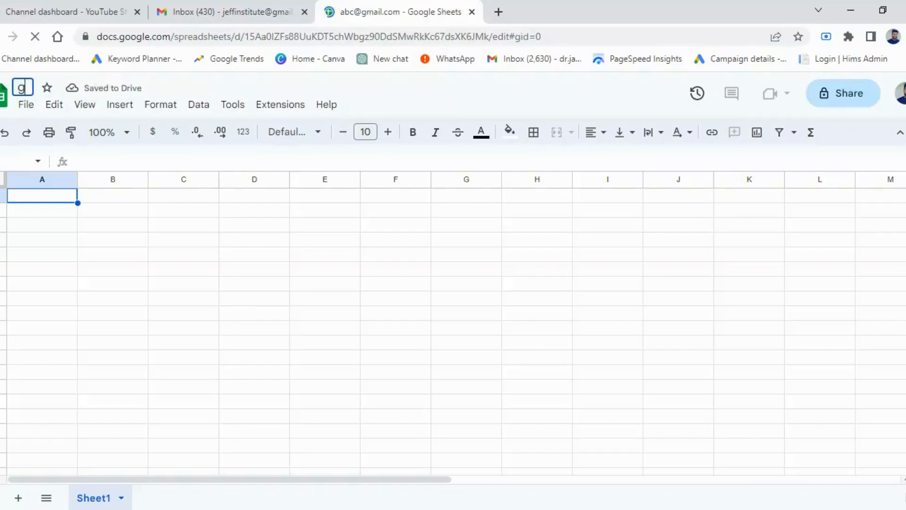
type("mail data")
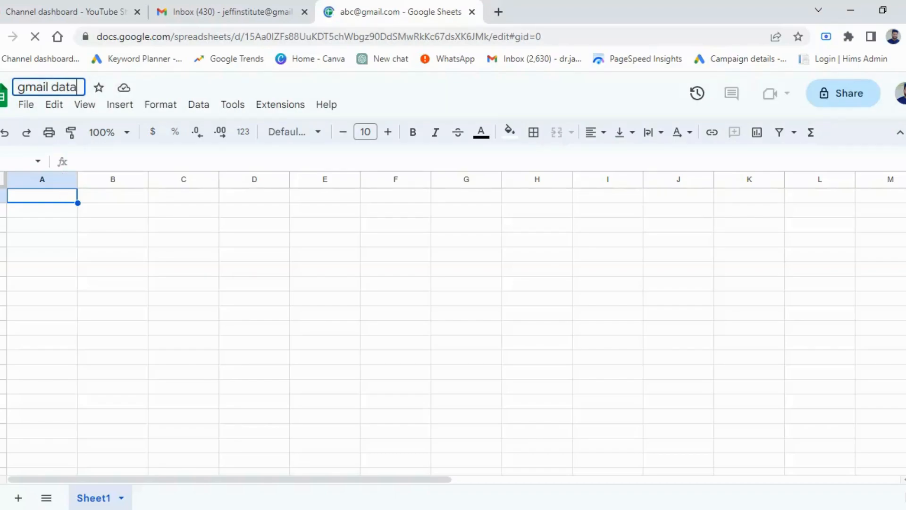
key("Return")
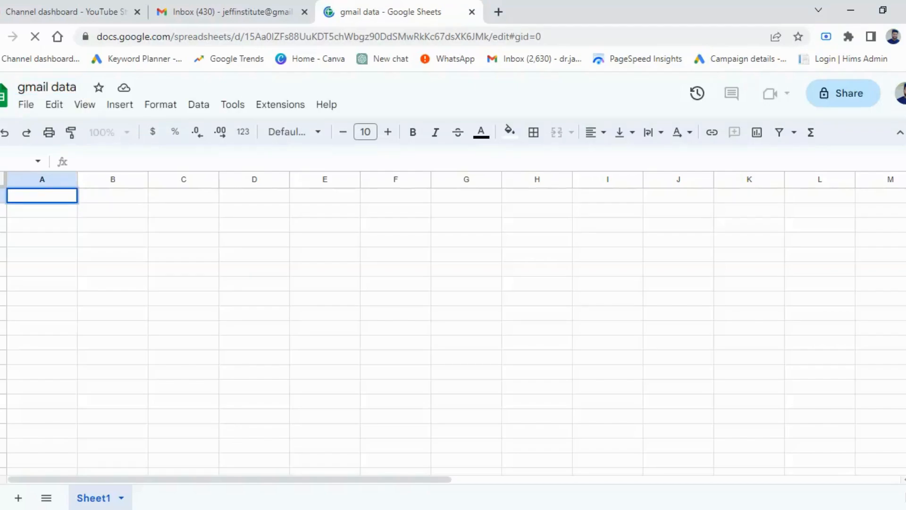
Step: Enter a sample recipient e-mail address in cell A1 of Sheet1
type("abc@gmail")
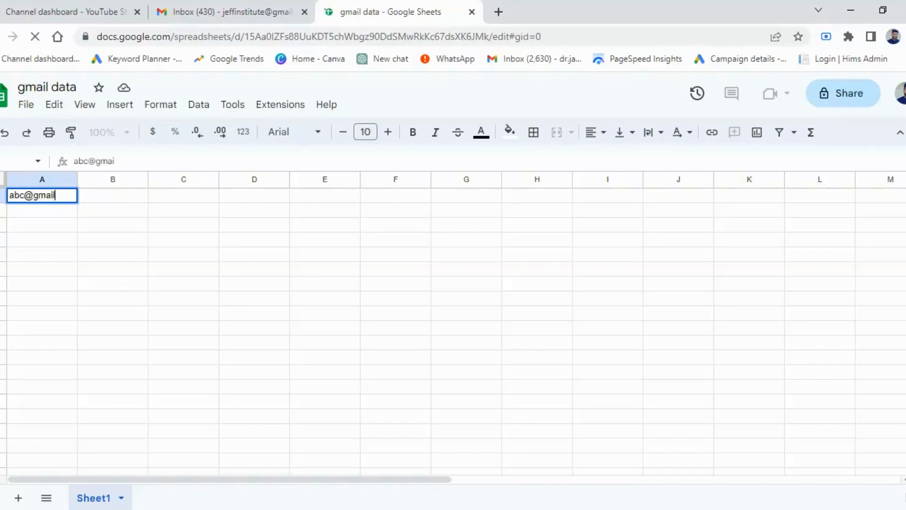
type(".com")
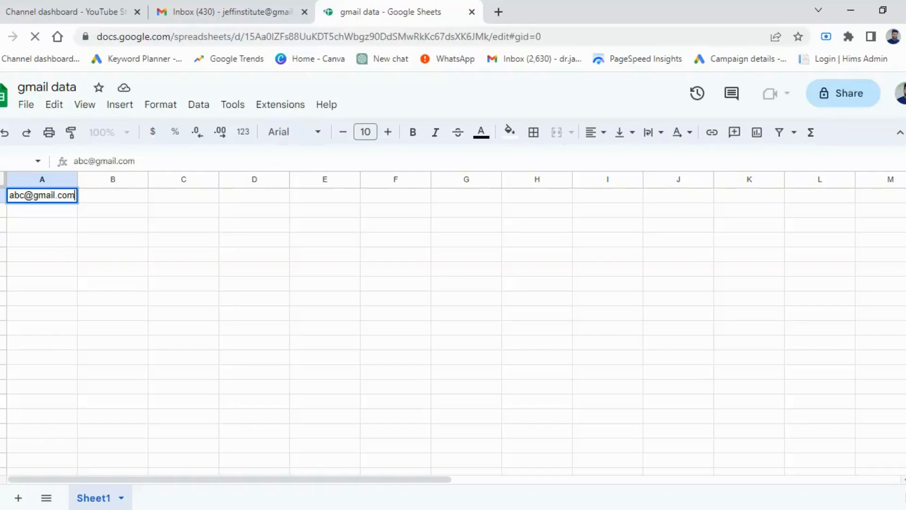
left_click(42, 254)
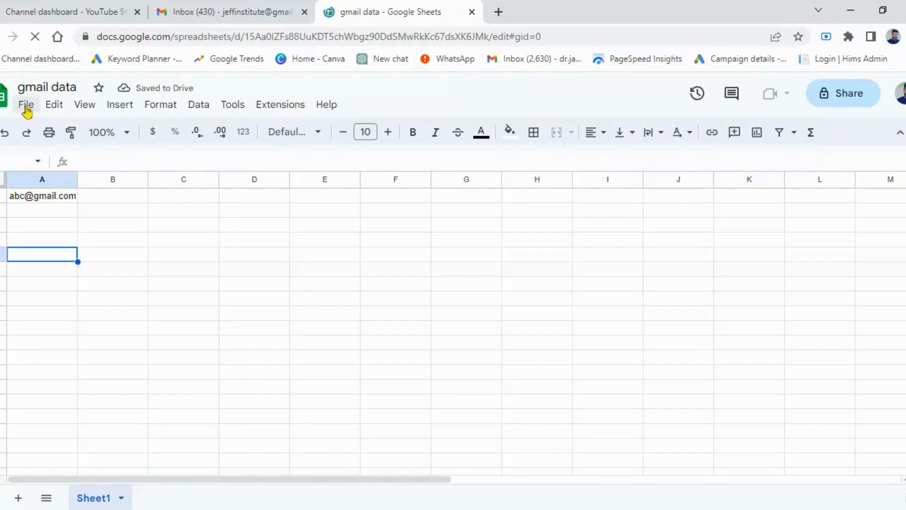
Step: Review the upload and My Drive sources for opening an existing file in Google Sheets
left_click(26, 105)
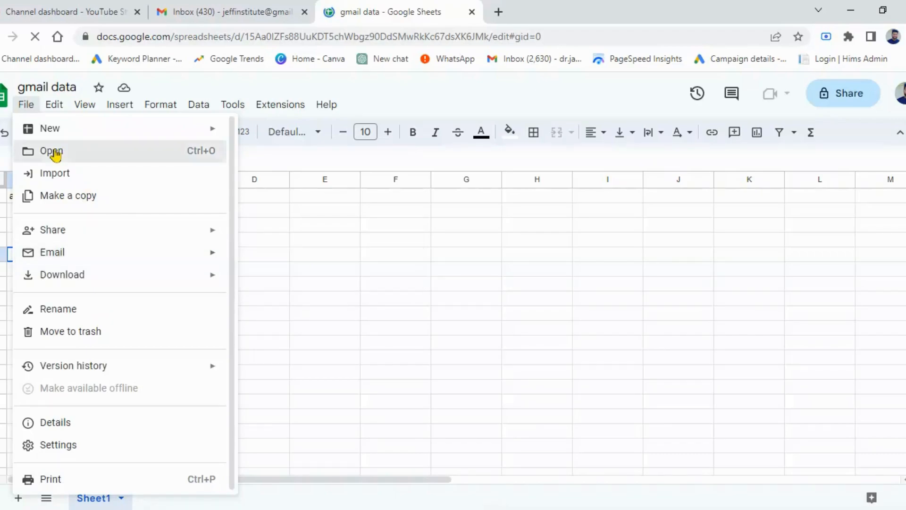
left_click(55, 154)
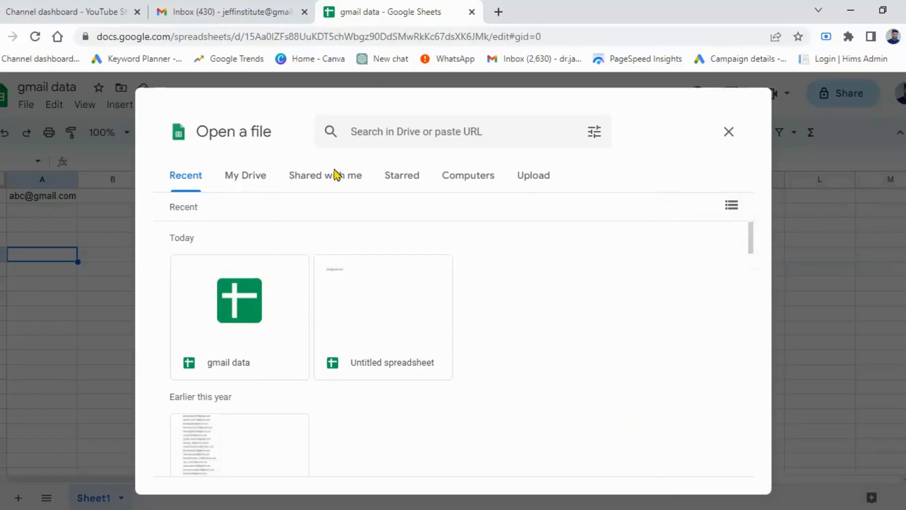
left_click(535, 181)
left_click(534, 183)
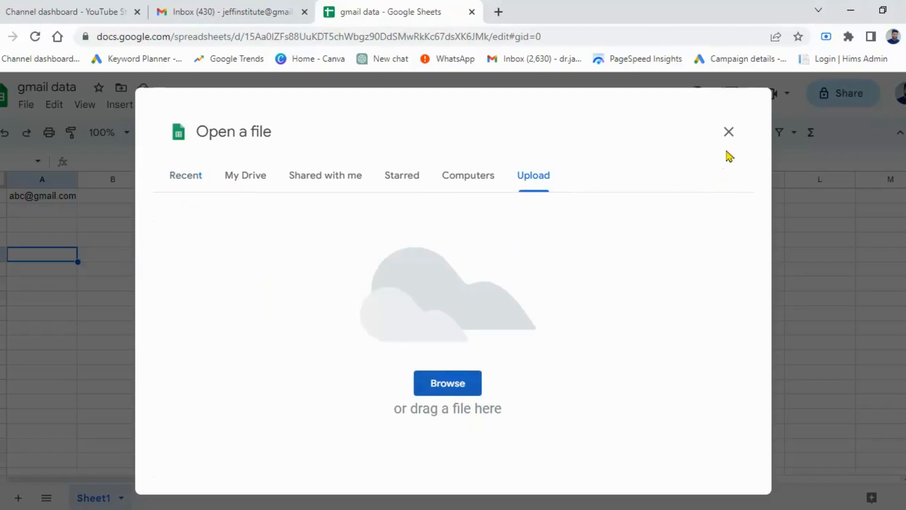
left_click(248, 181)
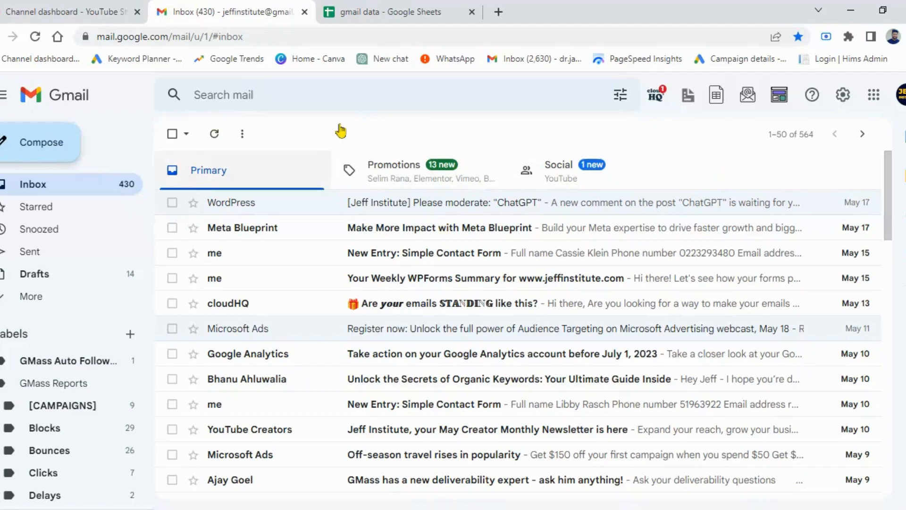
Step: In Gmail, start a new message and connect its GMass recipients to Sheet1 of the Email 89 Google Sheet
key("c")
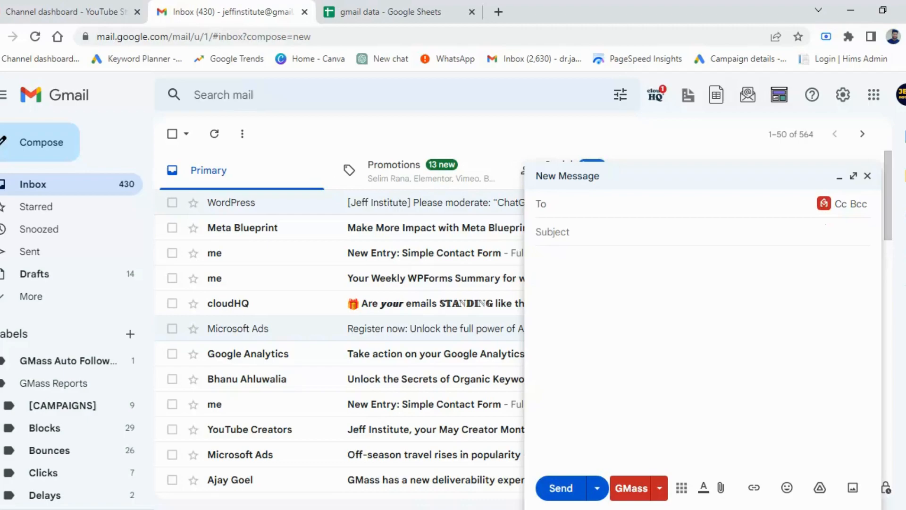
left_click(824, 203)
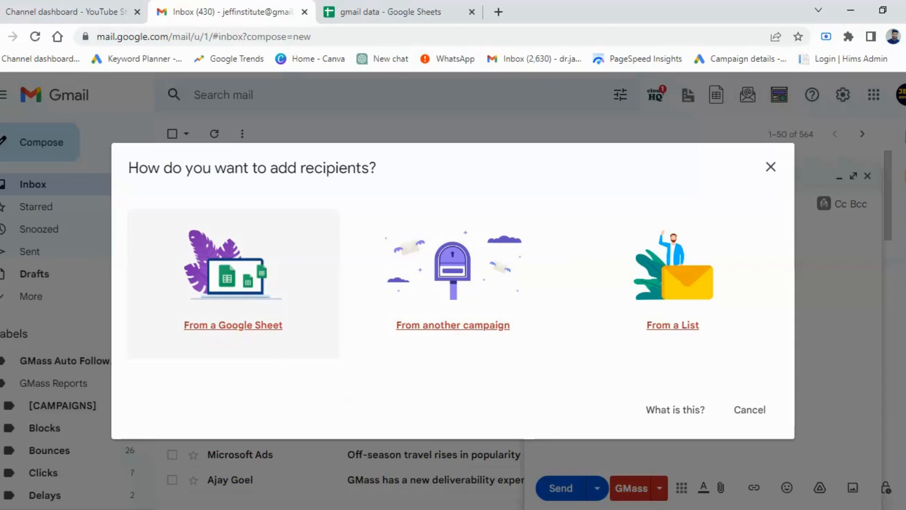
left_click(233, 326)
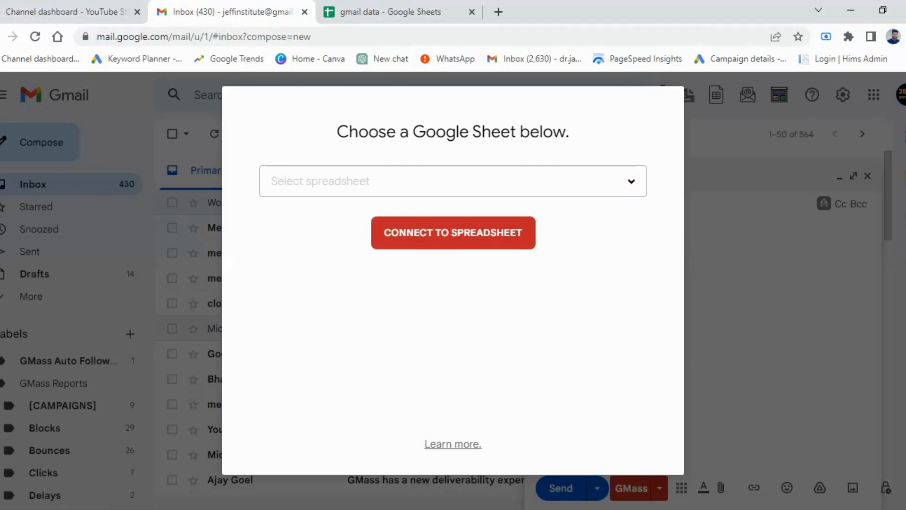
left_click(632, 181)
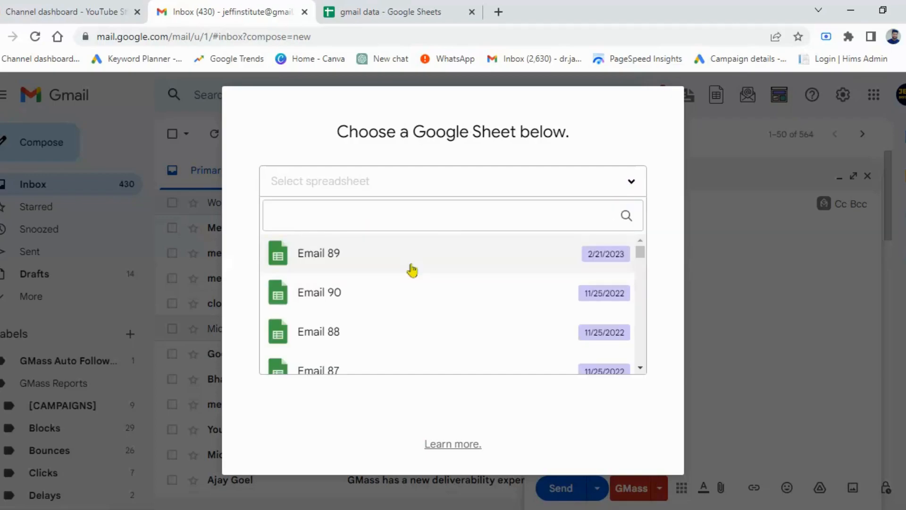
left_click(445, 266)
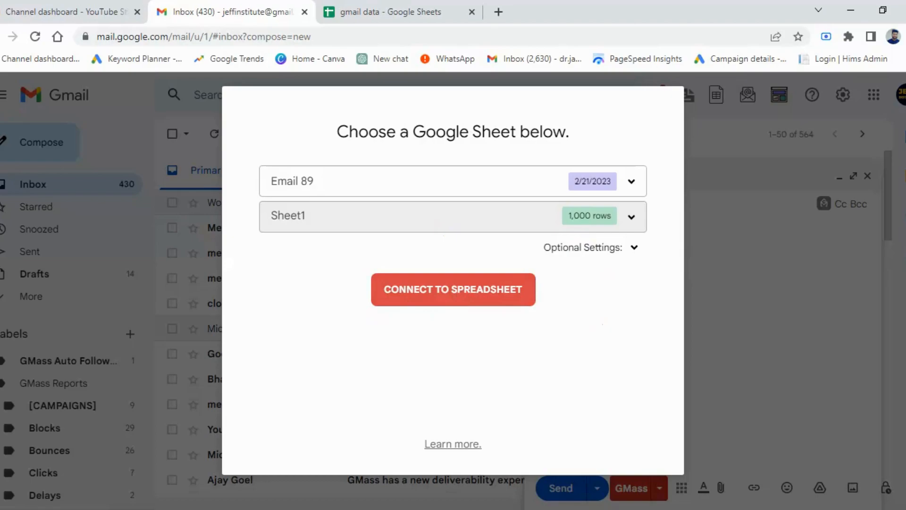
left_click(453, 289)
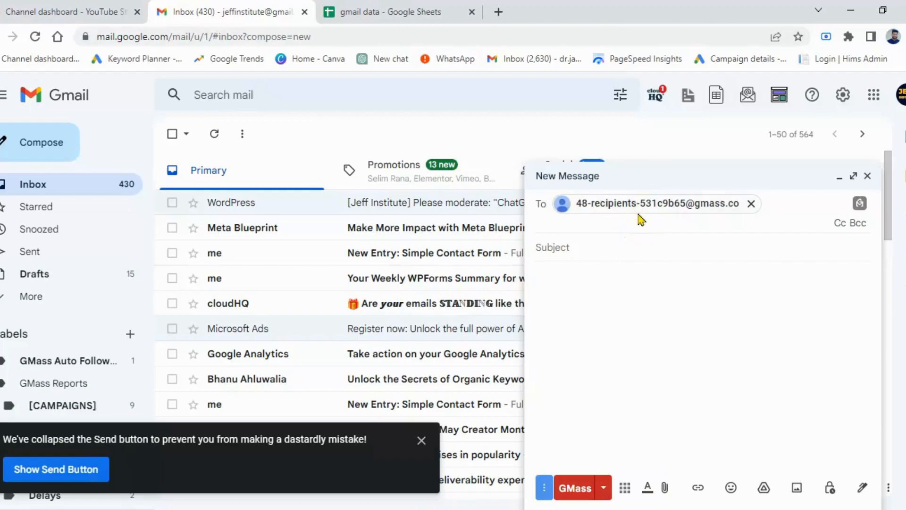
key("Tab")
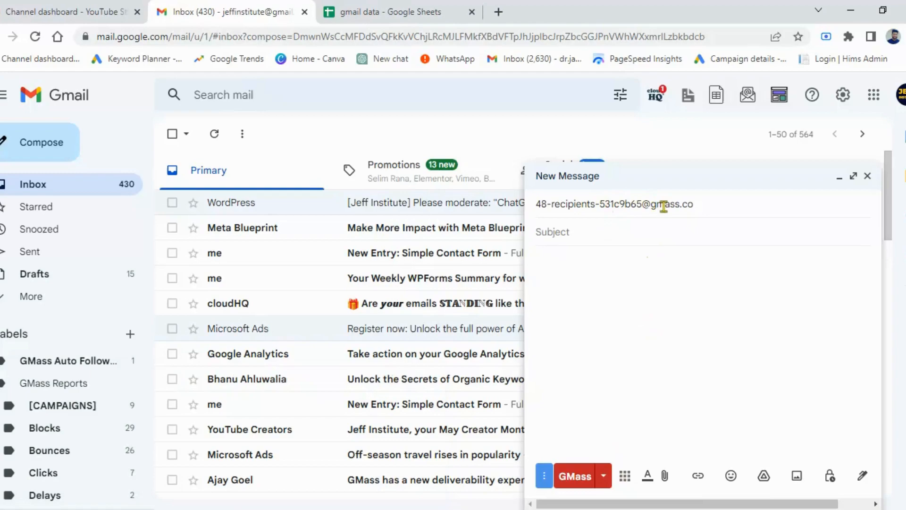
Step: Insert the saved "Mother's Day Blinking Balloons Sale" template into the message addressed to the GMass recipients
mouse_move(663, 207)
mouse_move(615, 204)
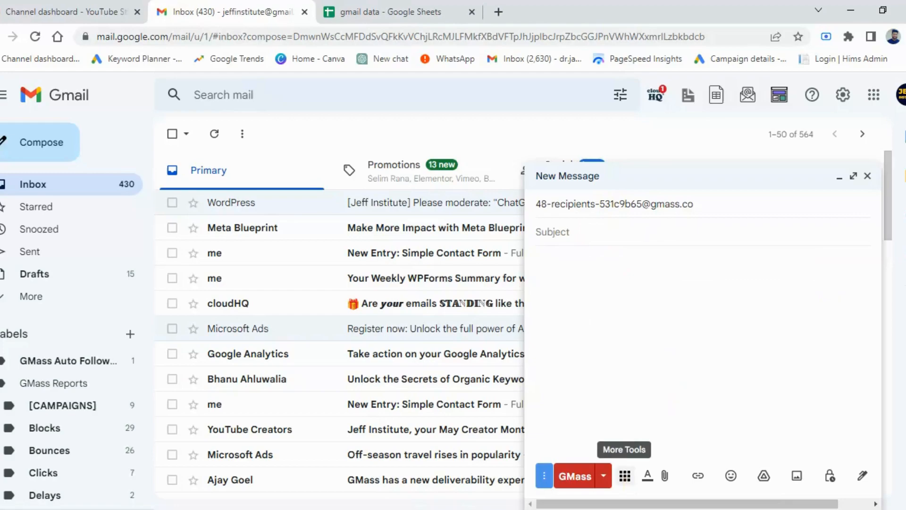
left_click(626, 478)
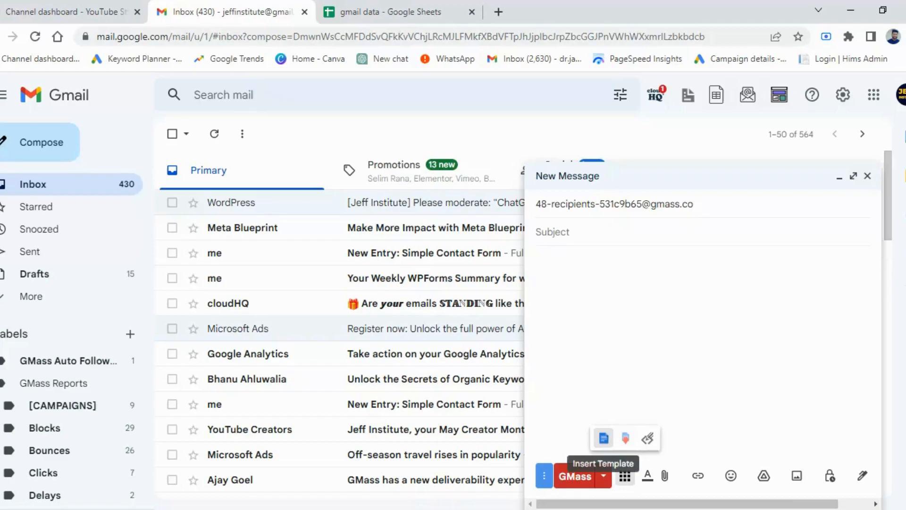
left_click(604, 438)
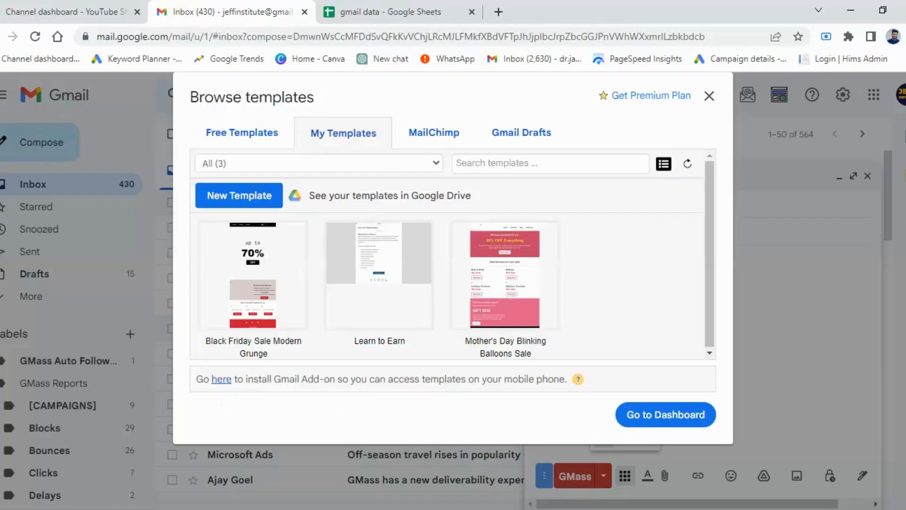
mouse_move(521, 287)
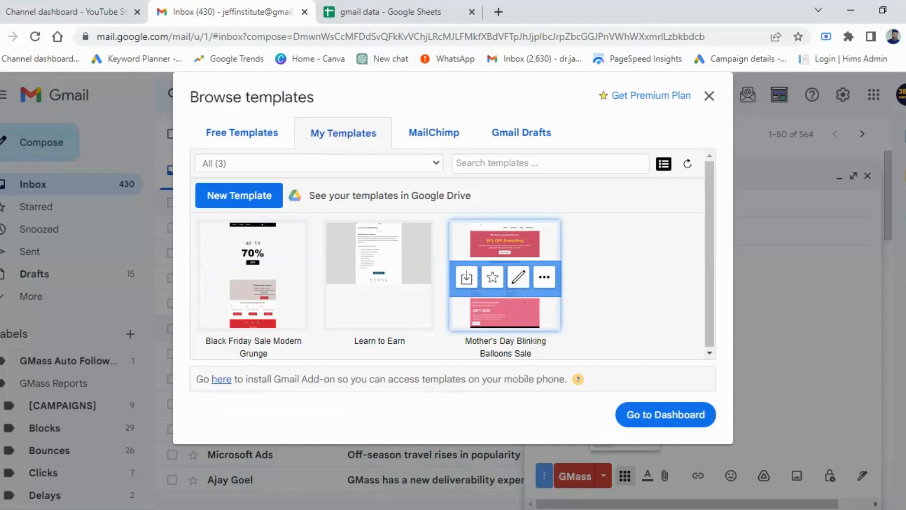
left_click(520, 310)
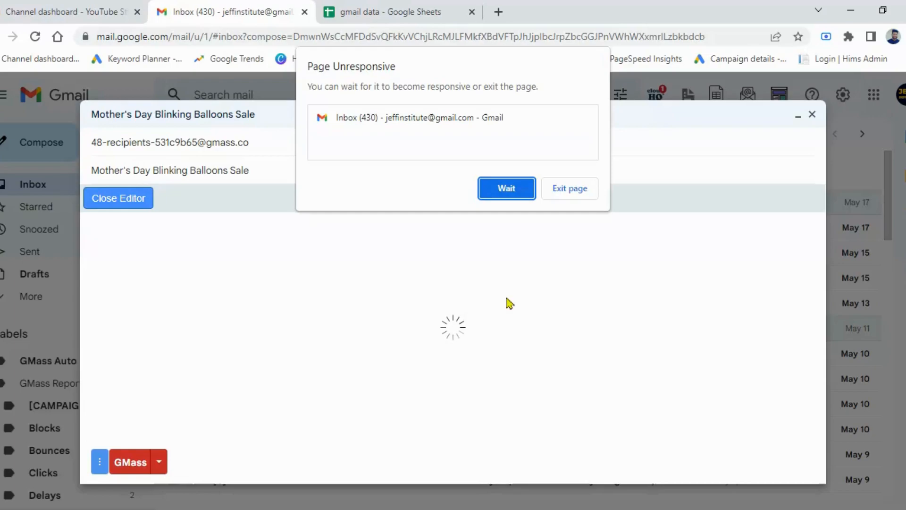
Step: Keep waiting for the unresponsive Gmail page each time it stalls, and minimize the Mother's Day draft once its editor has loaded
left_click(488, 193)
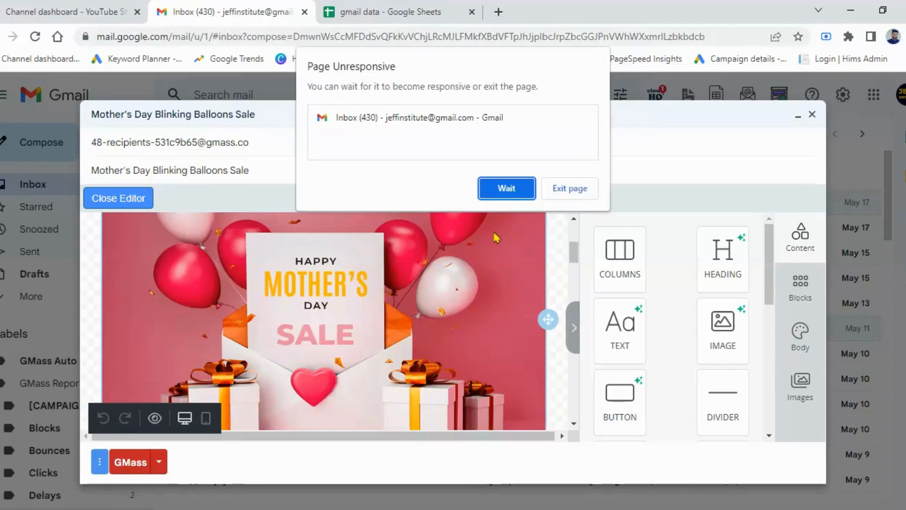
left_click(520, 191)
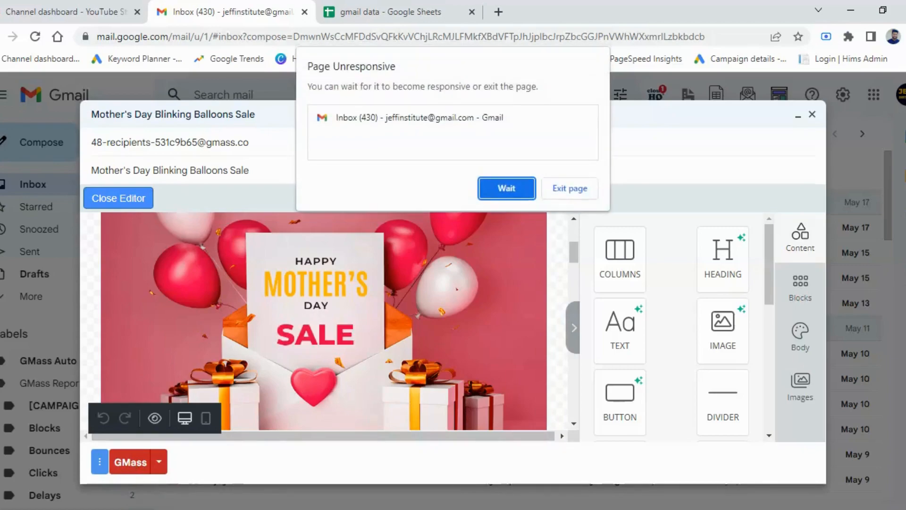
left_click(499, 195)
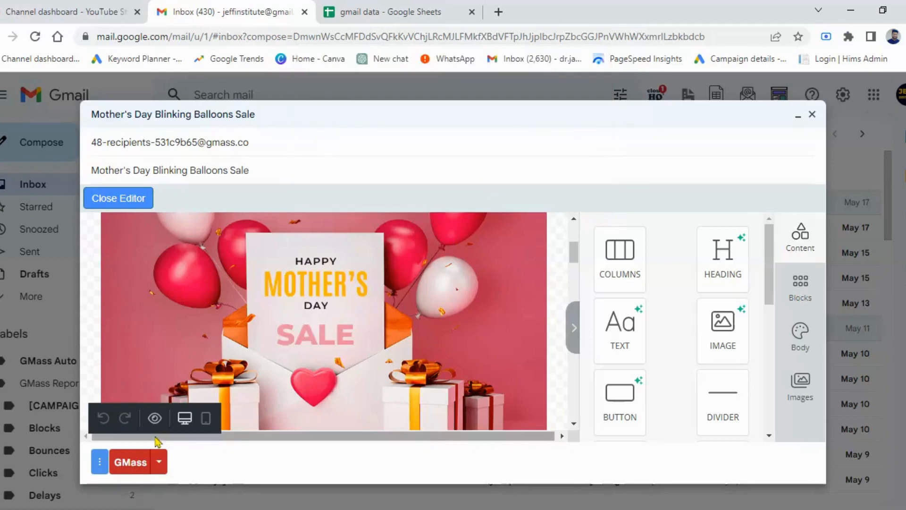
left_click(328, 491)
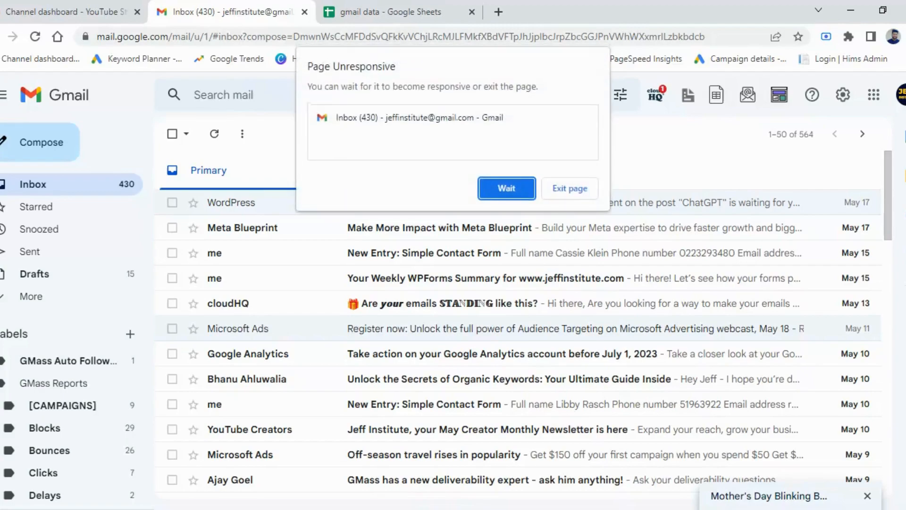
left_click(506, 188)
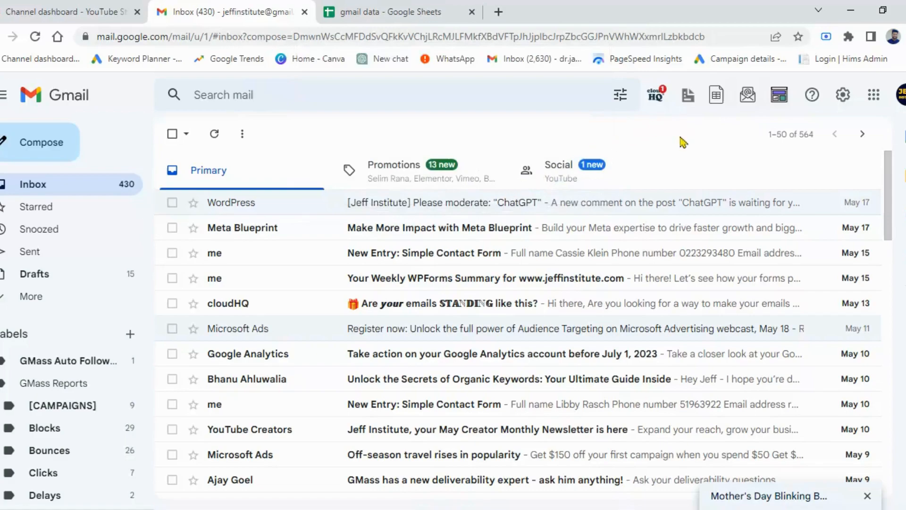